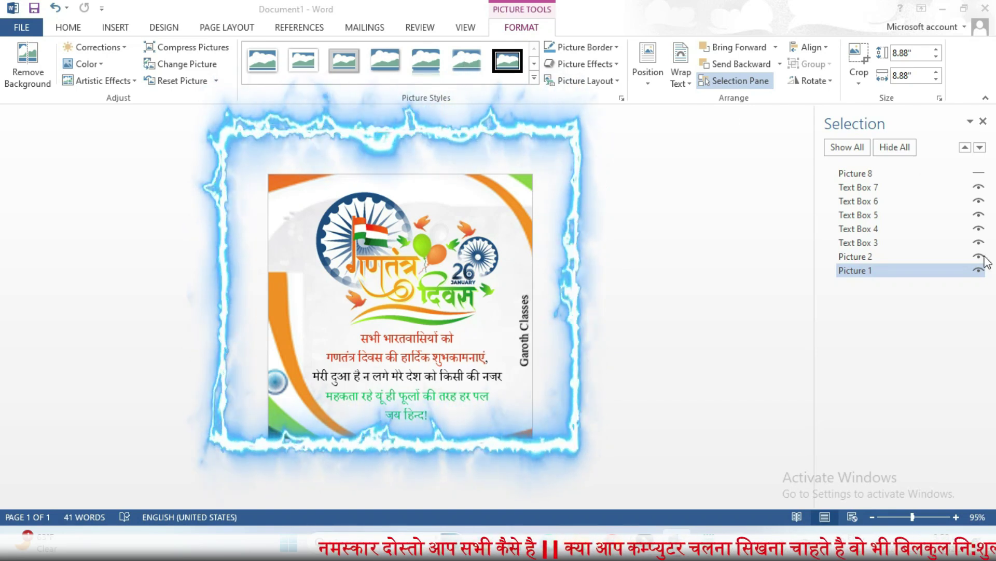
Step: Toggle the 26 January and chakra-flag layers in the Selection Pane, leaving the 26 January overlay hidden
{"action": "left_click", "coordinate": [978, 173]}
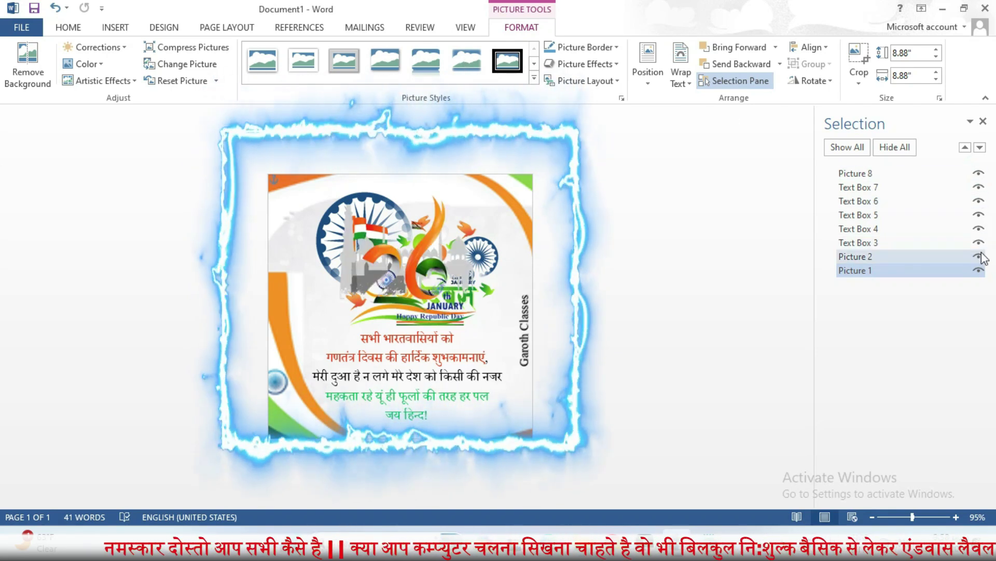
{"action": "left_click", "coordinate": [978, 256]}
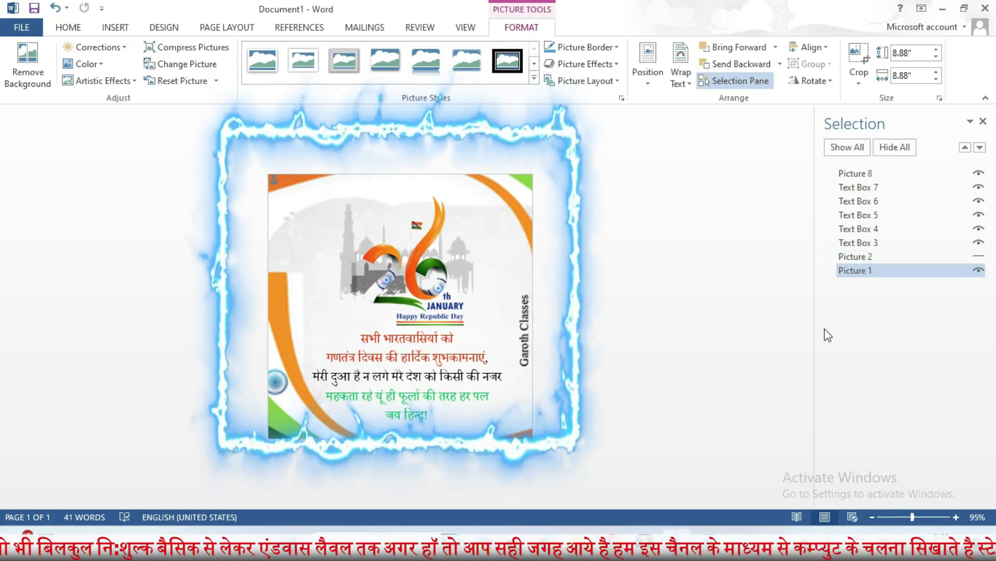
{"action": "left_click", "coordinate": [978, 257]}
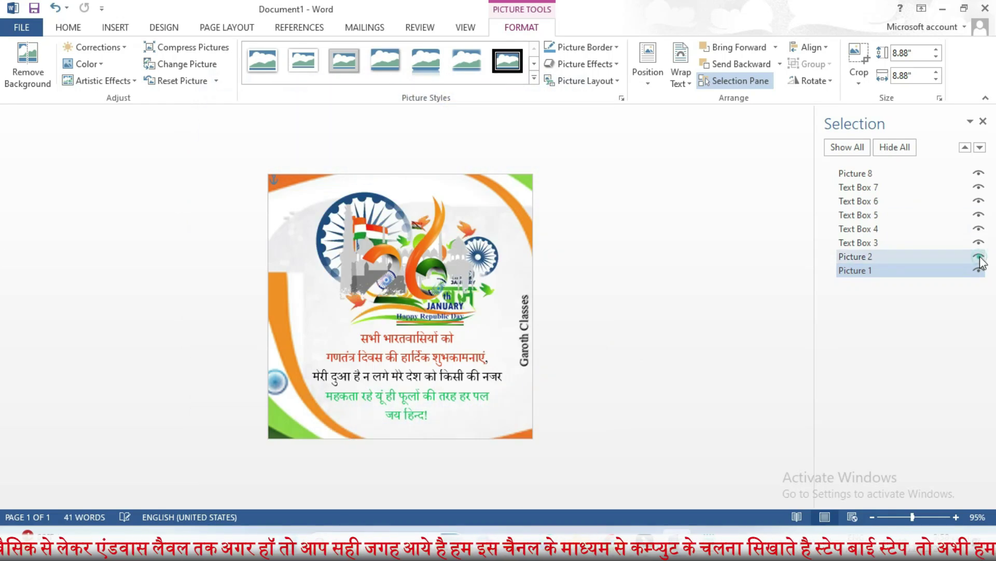
{"action": "left_click", "coordinate": [978, 174]}
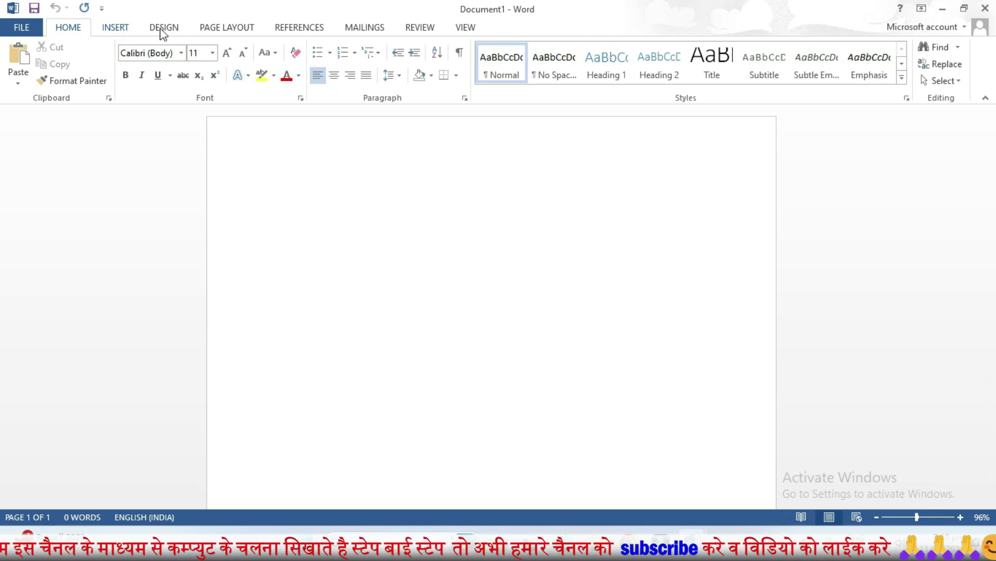
Step: Show the Page Layout settings for the new blank document
{"action": "left_click", "coordinate": [227, 29]}
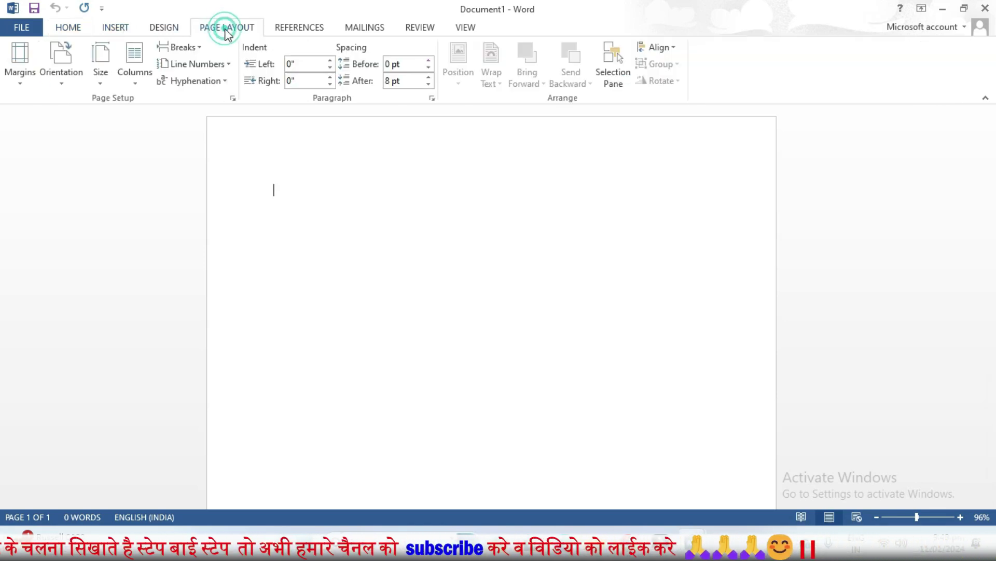
Step: Set a 4 × 4 inch custom paper size with top, bottom, left and right margins at 0
{"action": "left_click", "coordinate": [96, 87]}
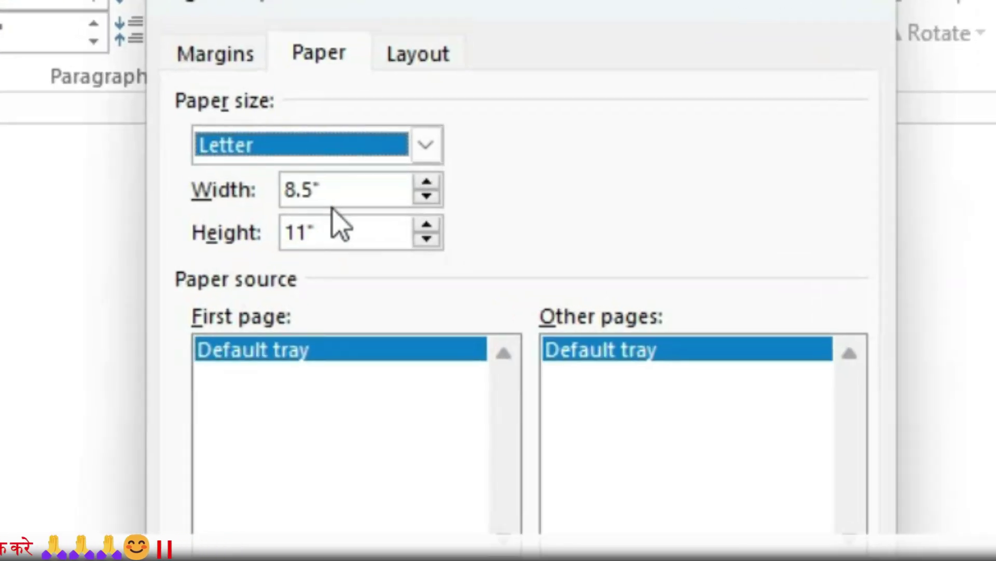
{"action": "double_click", "coordinate": [335, 197]}
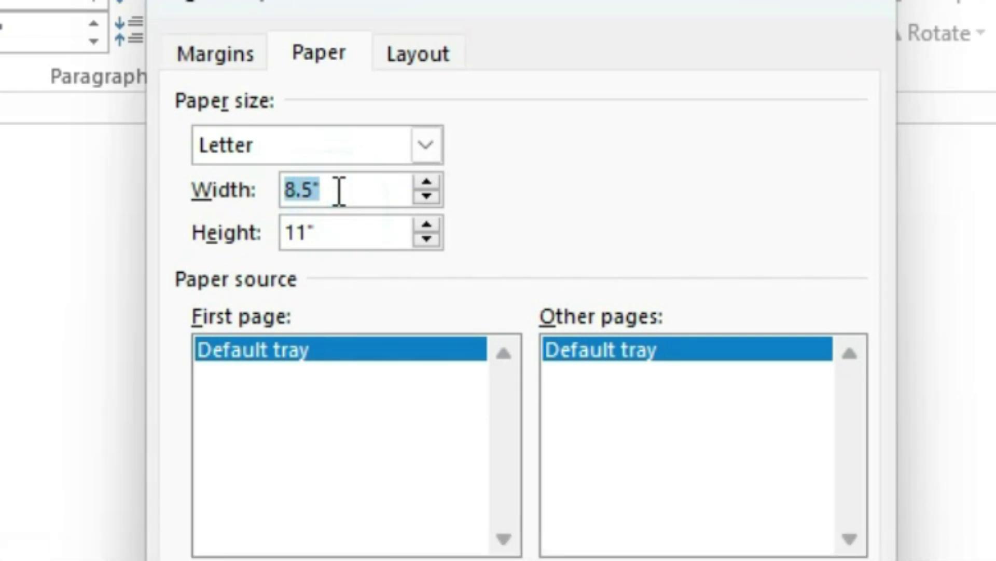
{"action": "type", "text": "4"}
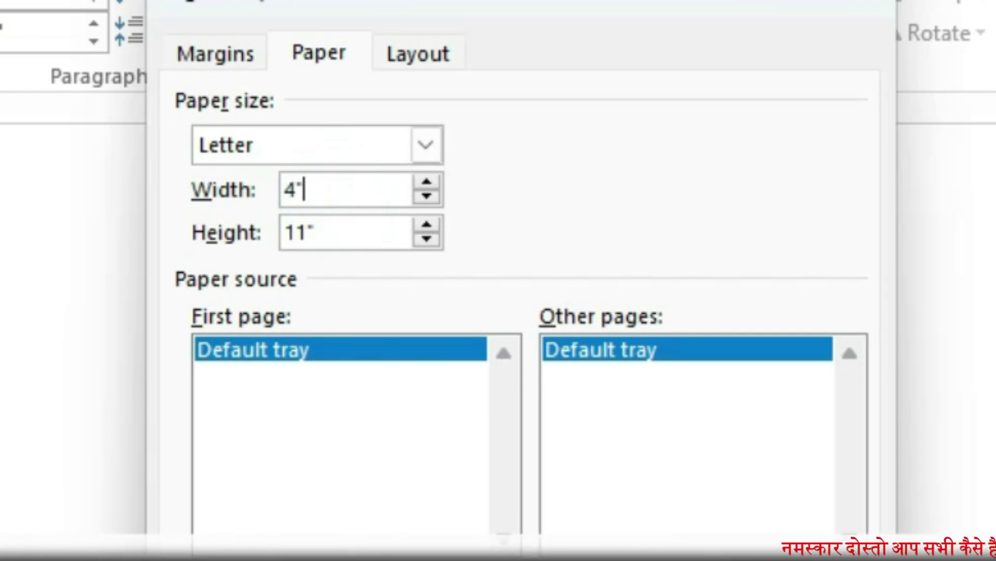
{"action": "key", "text": "Tab"}
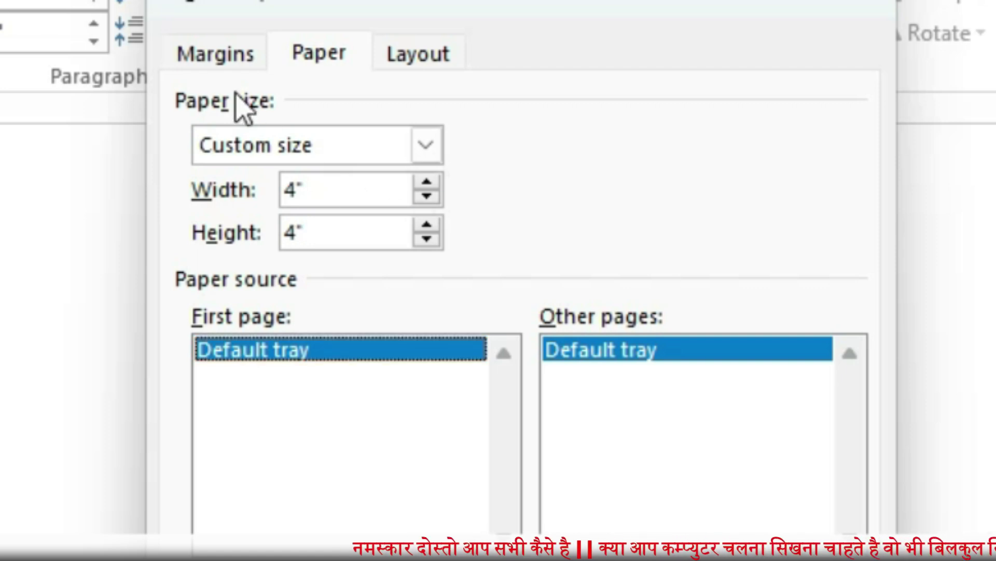
{"action": "left_click", "coordinate": [216, 64]}
{"action": "left_click", "coordinate": [407, 141]}
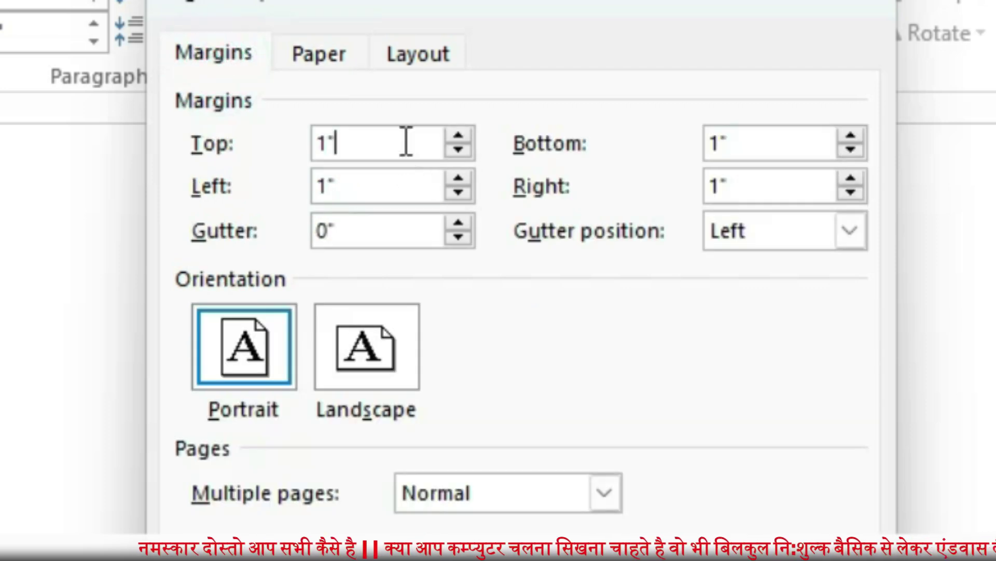
{"action": "double_click", "coordinate": [404, 141]}
{"action": "type", "text": "0"}
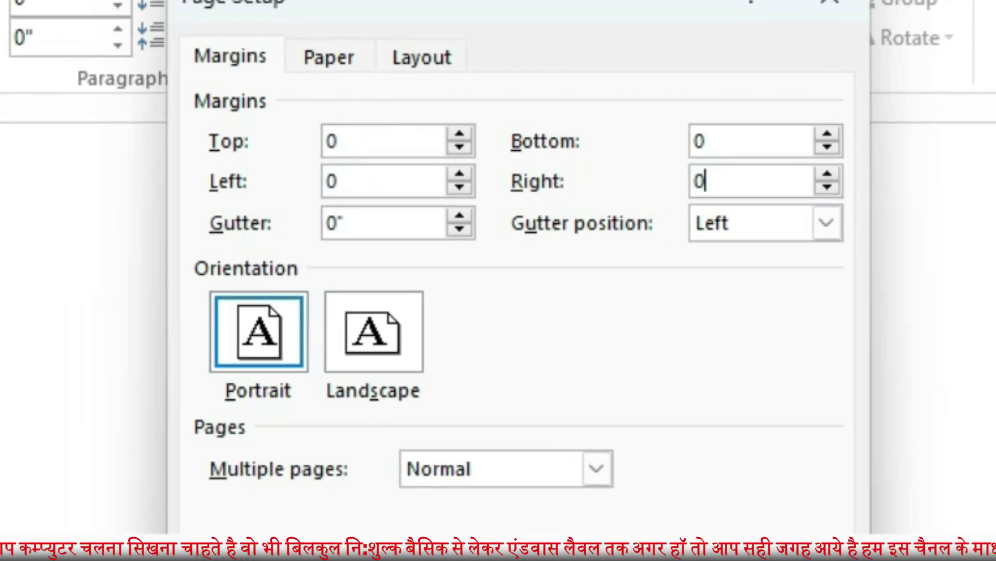
{"action": "left_click", "coordinate": [547, 450]}
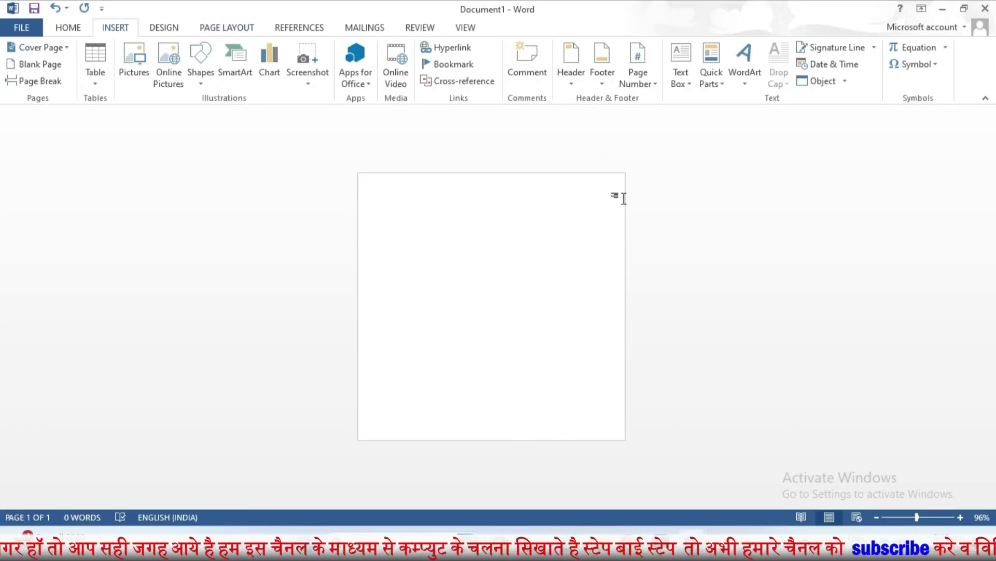
Step: Give the page a light cyan background colour (Red 121, Green 220, Blue 255)
{"action": "left_click", "coordinate": [165, 28]}
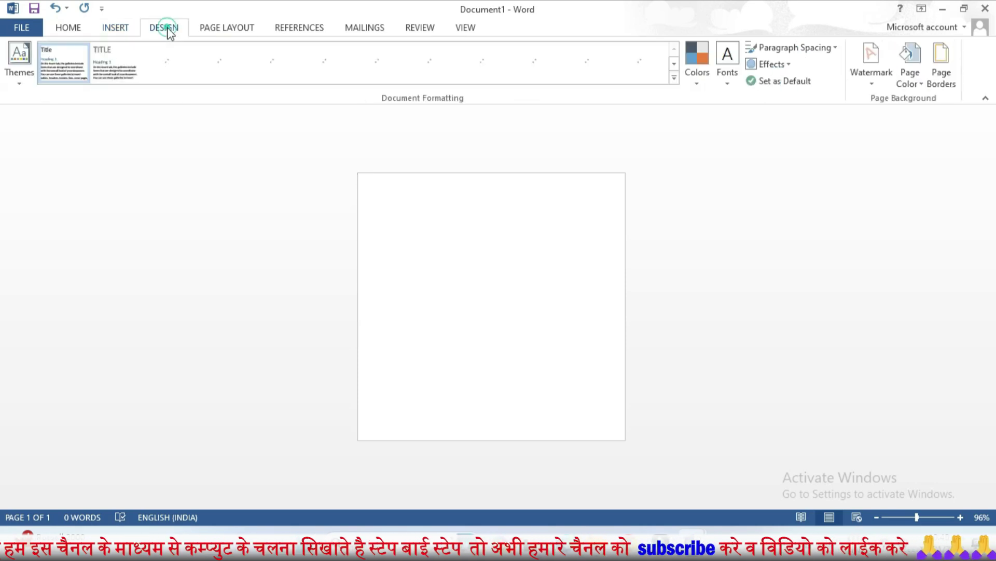
{"action": "left_click", "coordinate": [910, 86]}
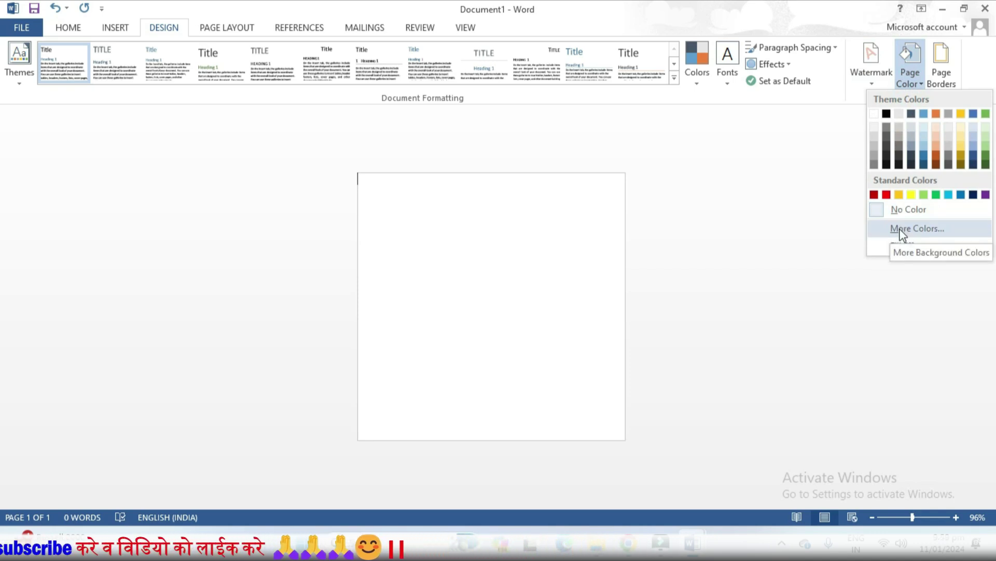
{"action": "left_click", "coordinate": [899, 229]}
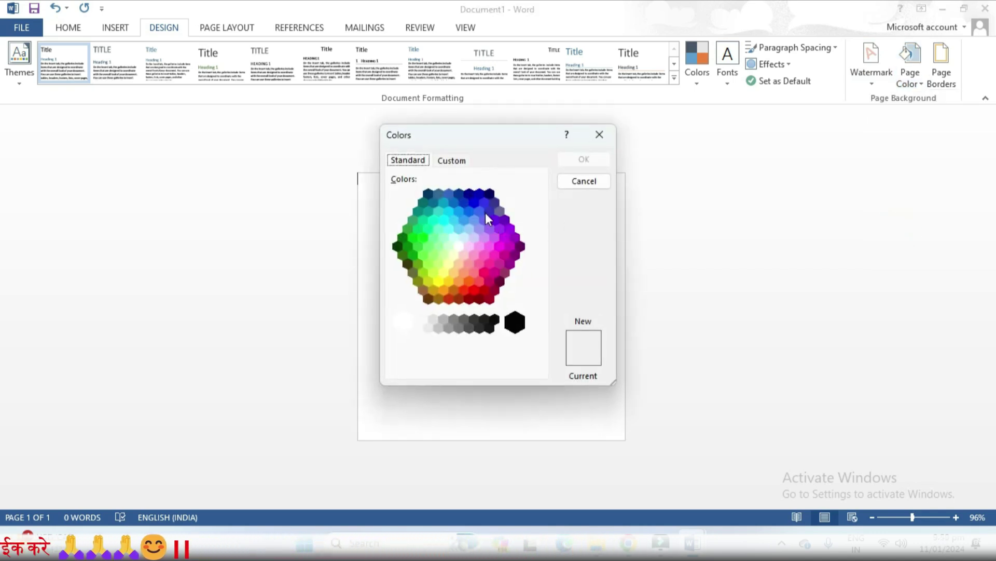
{"action": "left_click", "coordinate": [453, 222]}
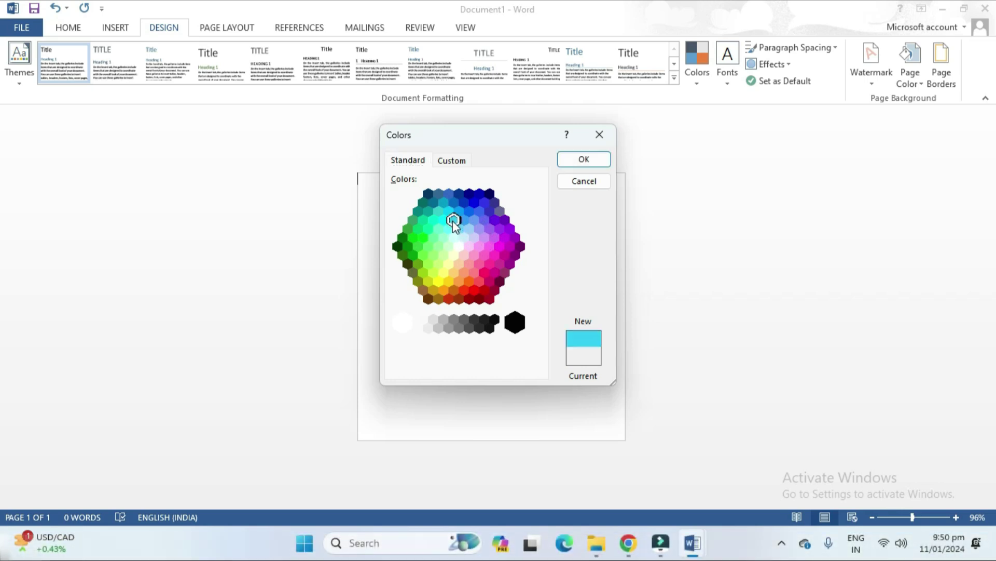
{"action": "left_click", "coordinate": [452, 160]}
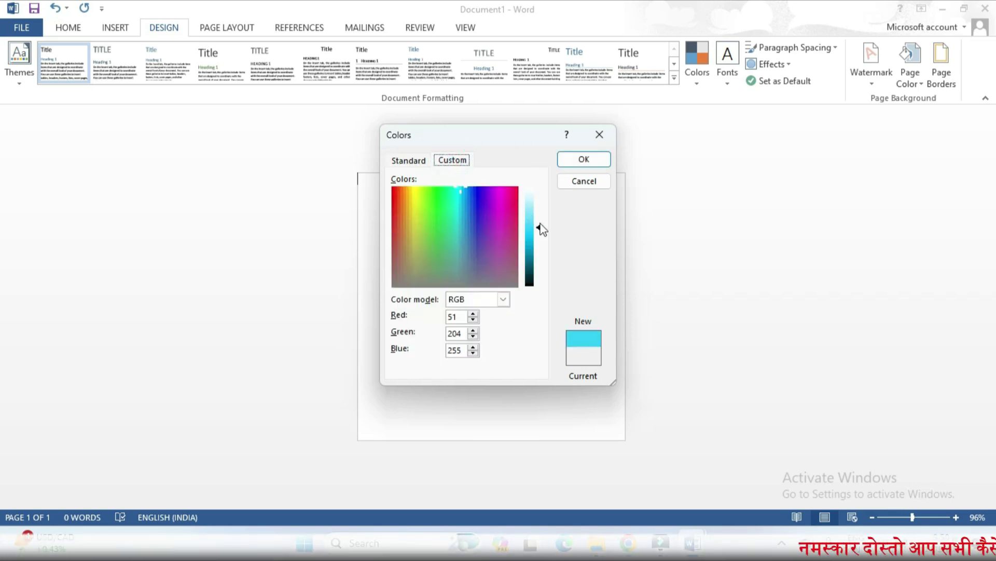
{"action": "left_click_drag", "start_coordinate": [540, 229], "coordinate": [538, 221]}
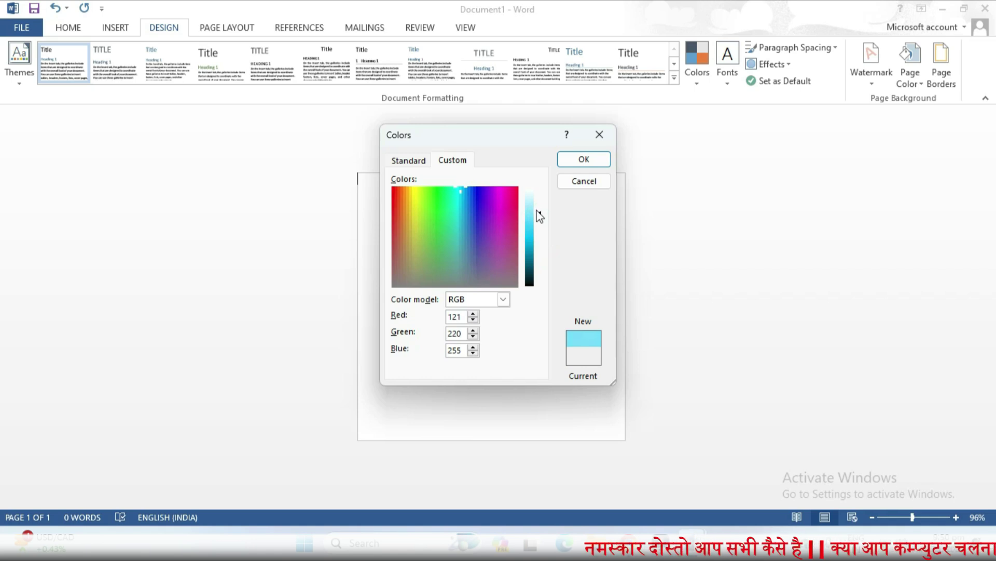
{"action": "left_click", "coordinate": [573, 159]}
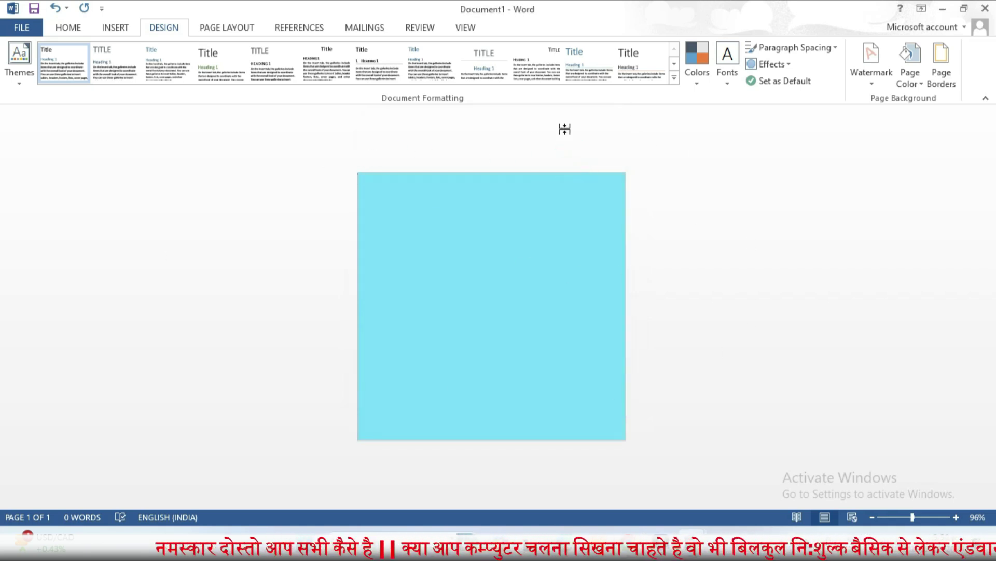
{"action": "left_click", "coordinate": [115, 29]}
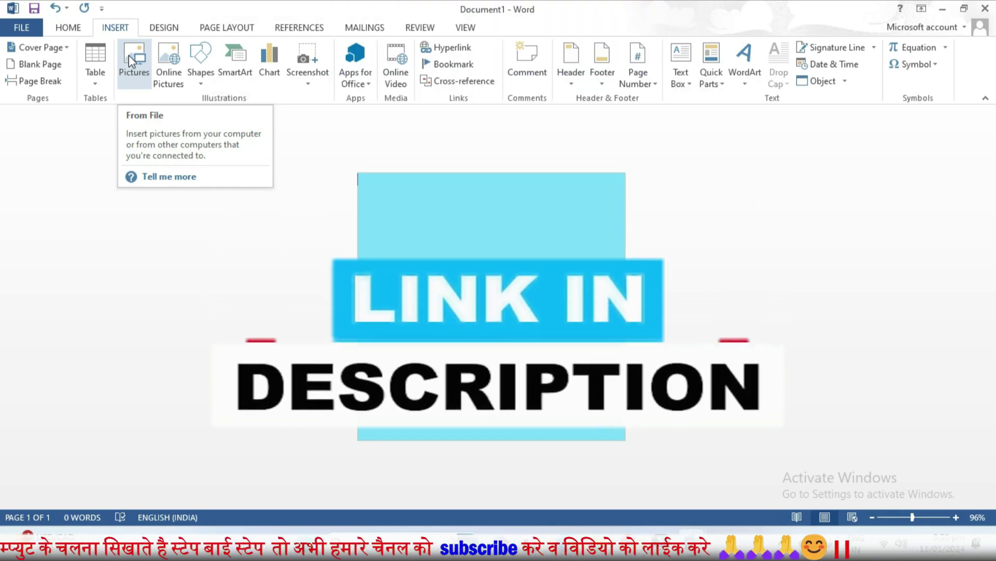
Step: Insert image 1, the tricolour INDIA frame, from the 26 january folder
{"action": "left_click", "coordinate": [129, 55]}
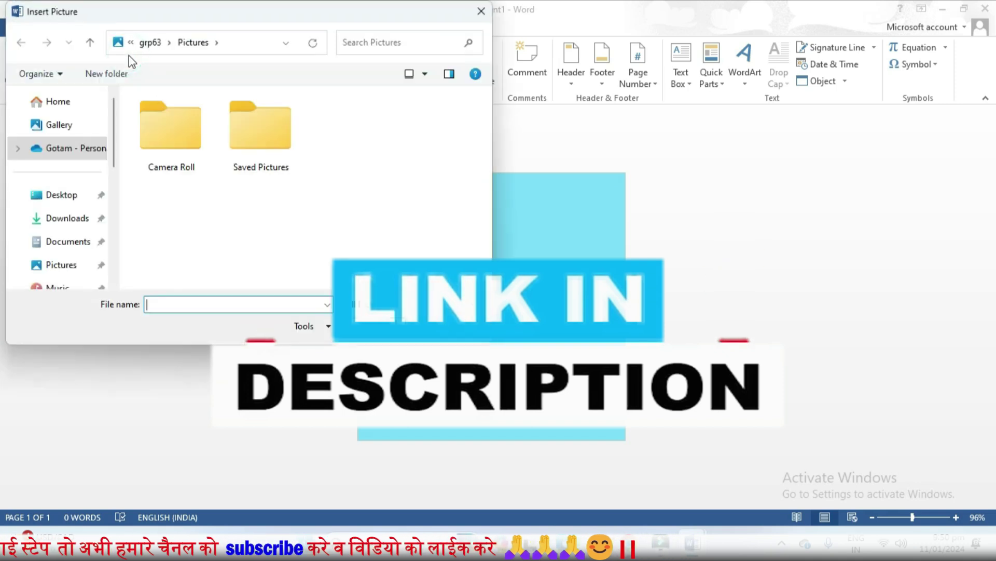
{"action": "double_click", "coordinate": [167, 136]}
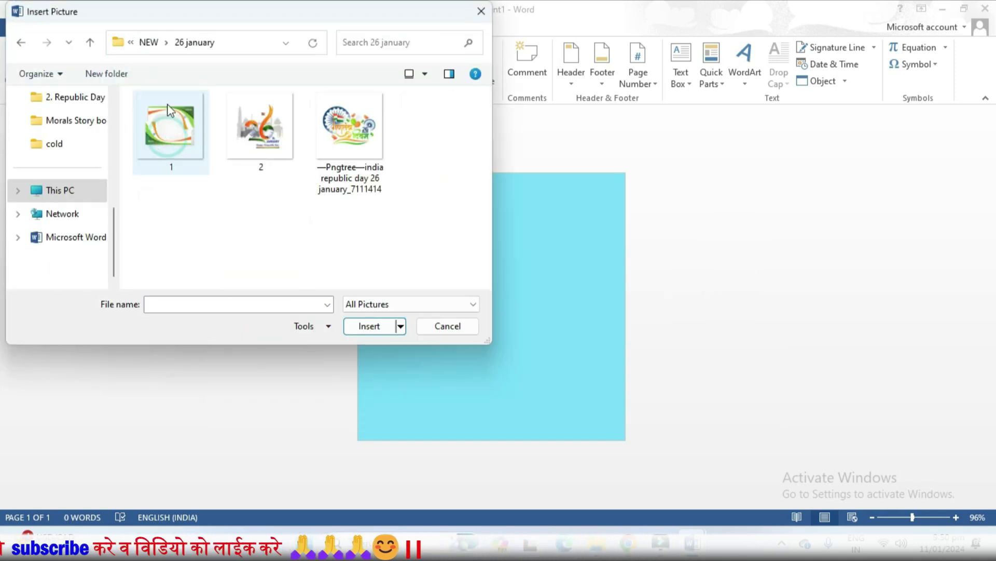
{"action": "left_click_drag", "start_coordinate": [418, 232], "coordinate": [141, 110]}
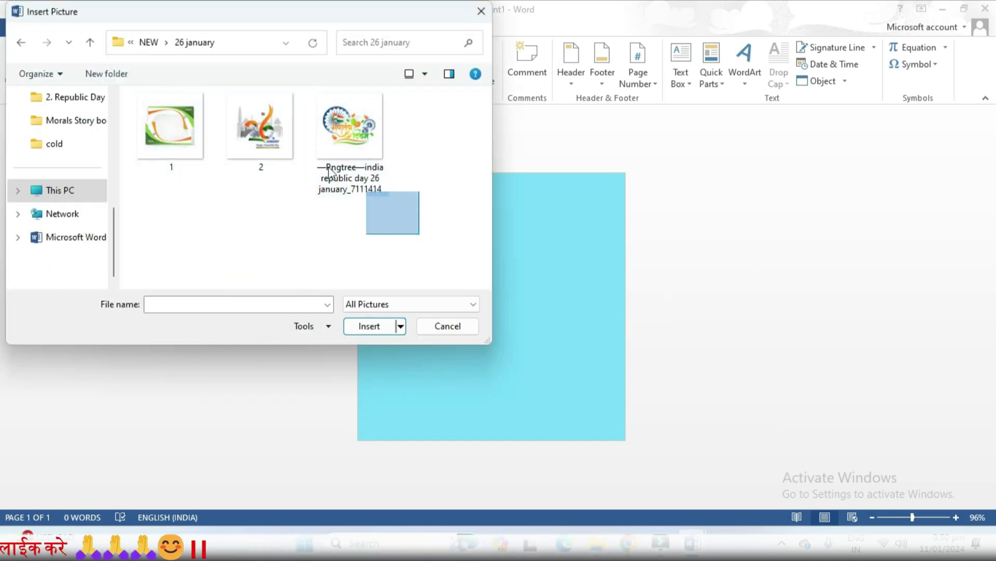
{"action": "left_click", "coordinate": [255, 247]}
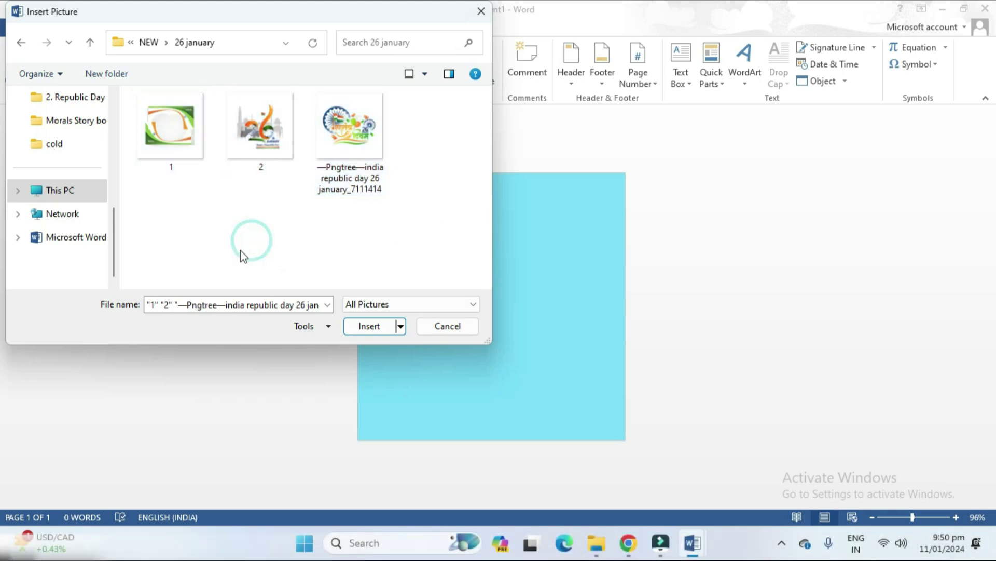
{"action": "double_click", "coordinate": [164, 136]}
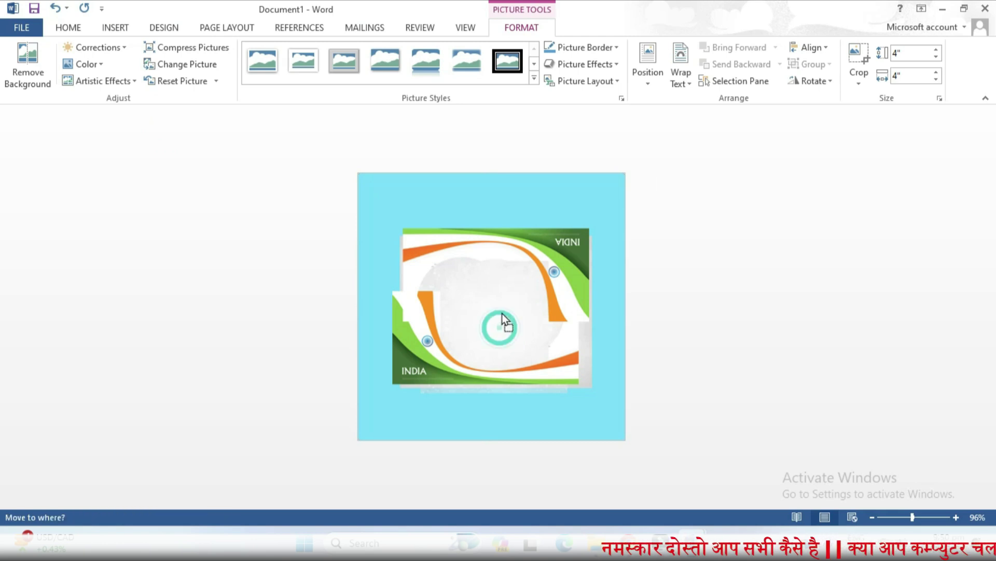
Step: Set the frame picture to In Front of Text and roughly enlarge it over the square
{"action": "left_click", "coordinate": [685, 83]}
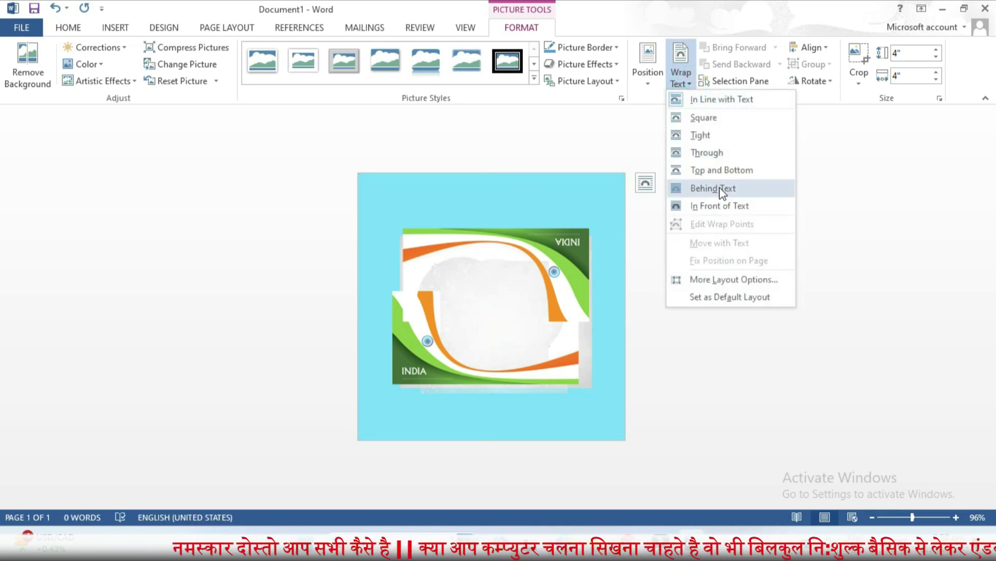
{"action": "left_click", "coordinate": [719, 206]}
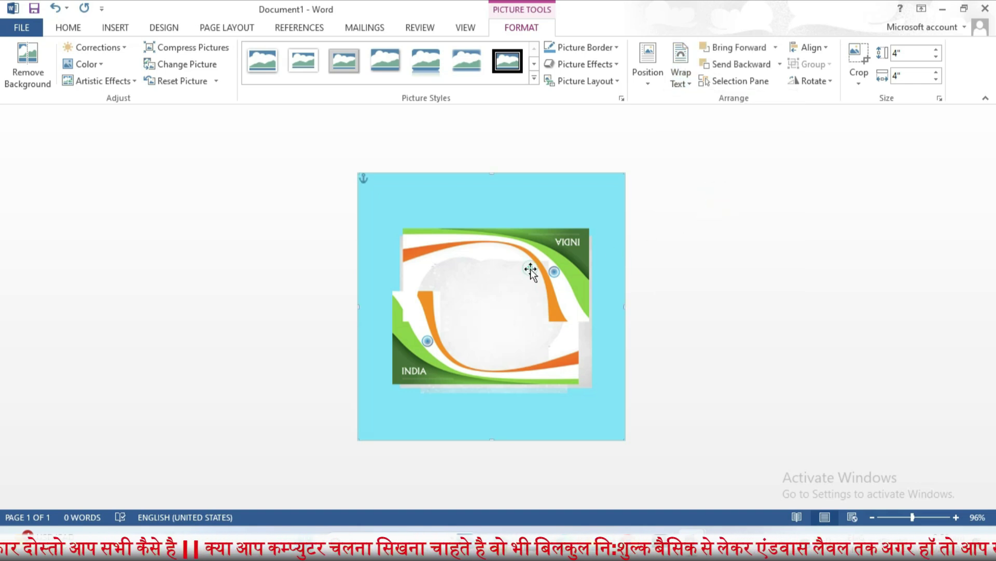
{"action": "left_click_drag", "start_coordinate": [530, 267], "coordinate": [453, 222]}
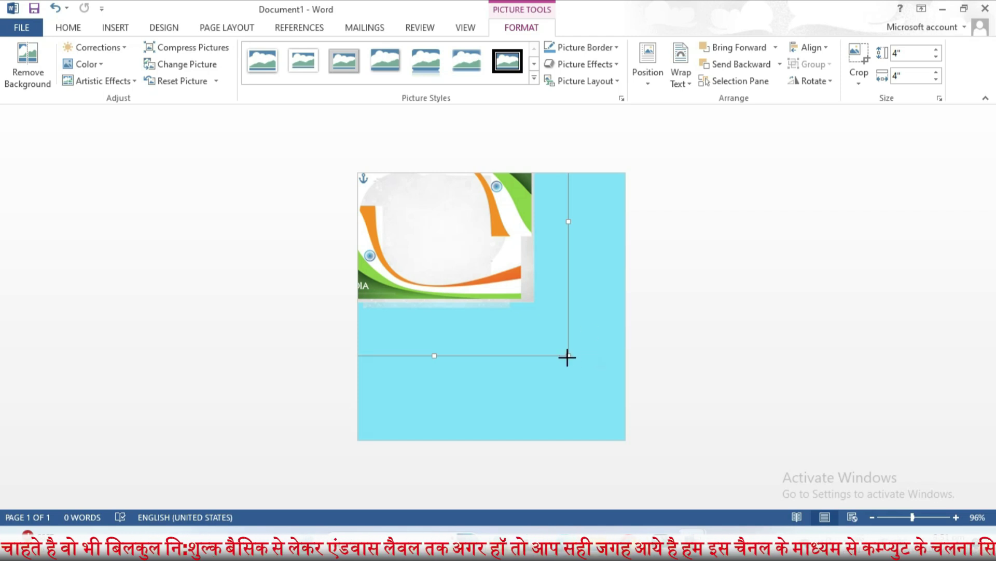
{"action": "mouse_move", "coordinate": [568, 356]}
{"action": "left_mouse_down"}
{"action": "mouse_move", "coordinate": [652, 483]}
{"action": "mouse_move", "coordinate": [695, 527]}
{"action": "left_mouse_up"}
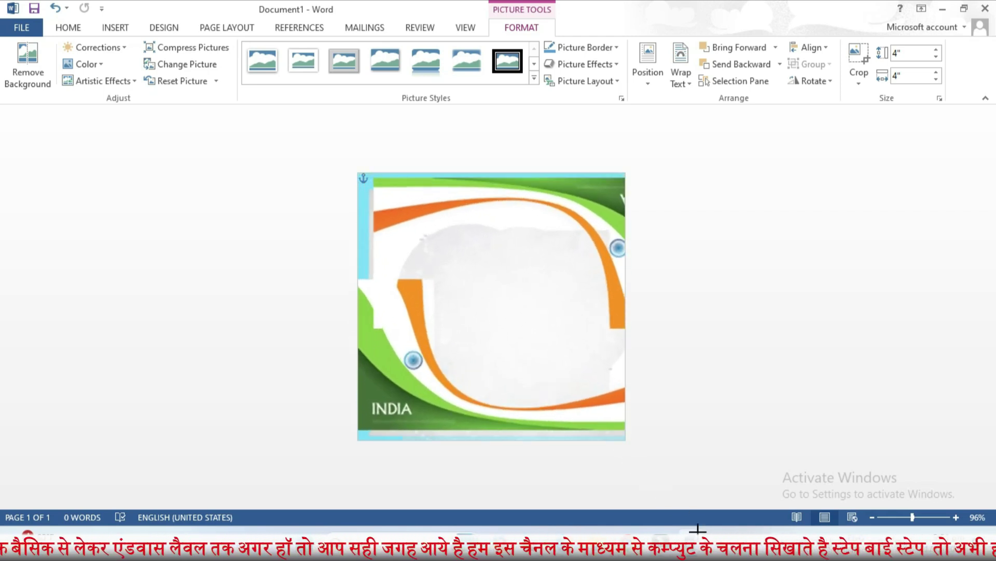
{"action": "left_click_drag", "start_coordinate": [527, 349], "coordinate": [465, 283]}
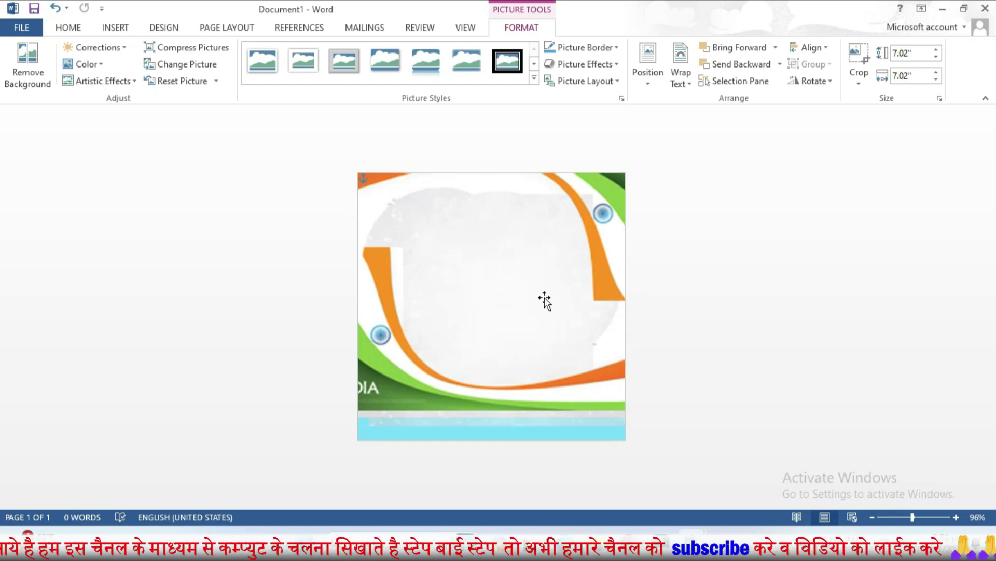
Step: Redo the enlargement so the frame is 8.88 inches over the cyan square, then return to 95% zoom
{"action": "key", "text": "ctrl+z"}
{"action": "key", "text": "ctrl+z"}
{"action": "left_click", "coordinate": [873, 518]}
{"action": "left_click", "coordinate": [873, 517]}
{"action": "left_click", "coordinate": [873, 517]}
{"action": "left_click", "coordinate": [873, 518]}
{"action": "left_click", "coordinate": [873, 517]}
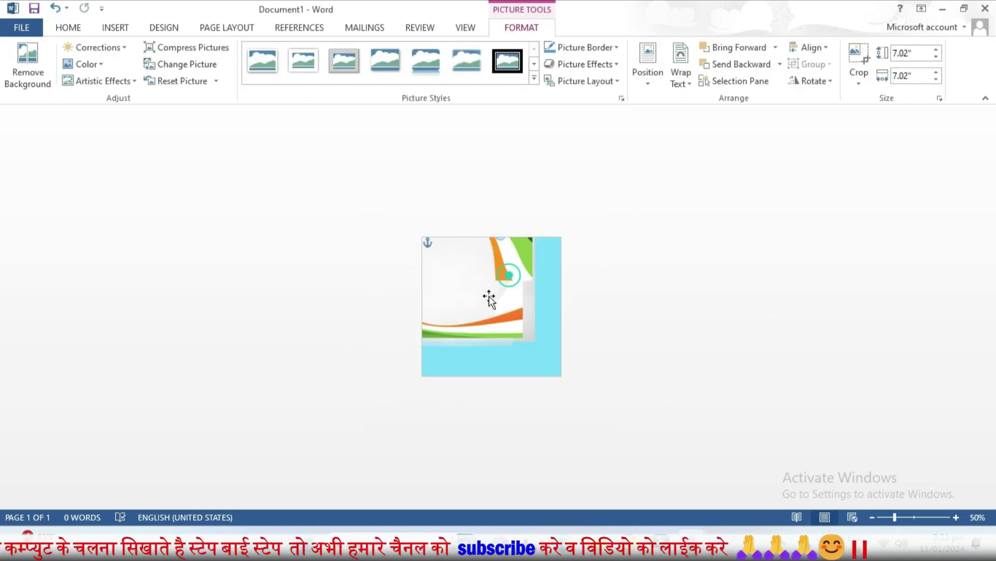
{"action": "left_click_drag", "start_coordinate": [639, 447], "coordinate": [685, 493]}
{"action": "left_click_drag", "start_coordinate": [512, 324], "coordinate": [521, 325]}
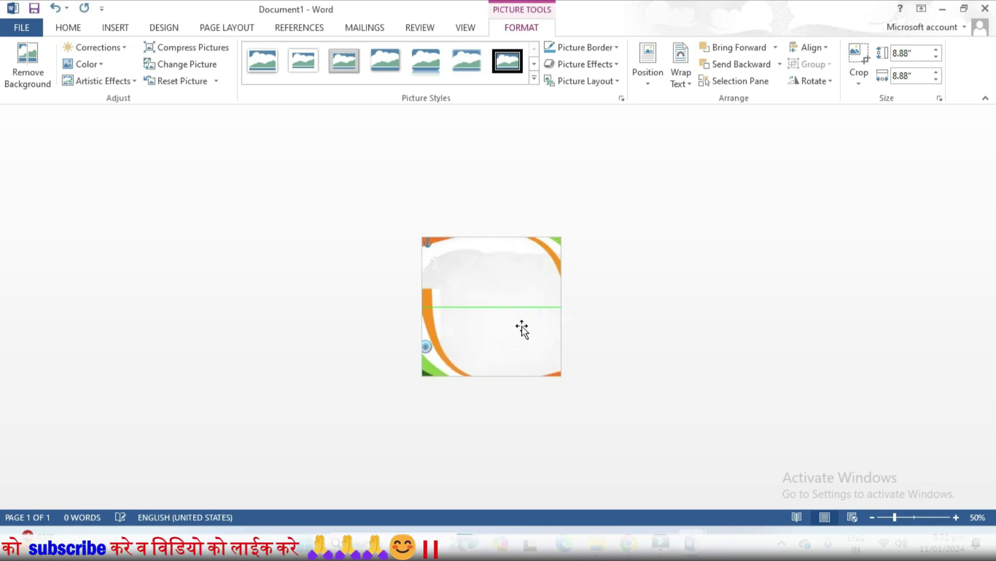
{"action": "left_click", "coordinate": [746, 373]}
{"action": "left_click", "coordinate": [913, 518]}
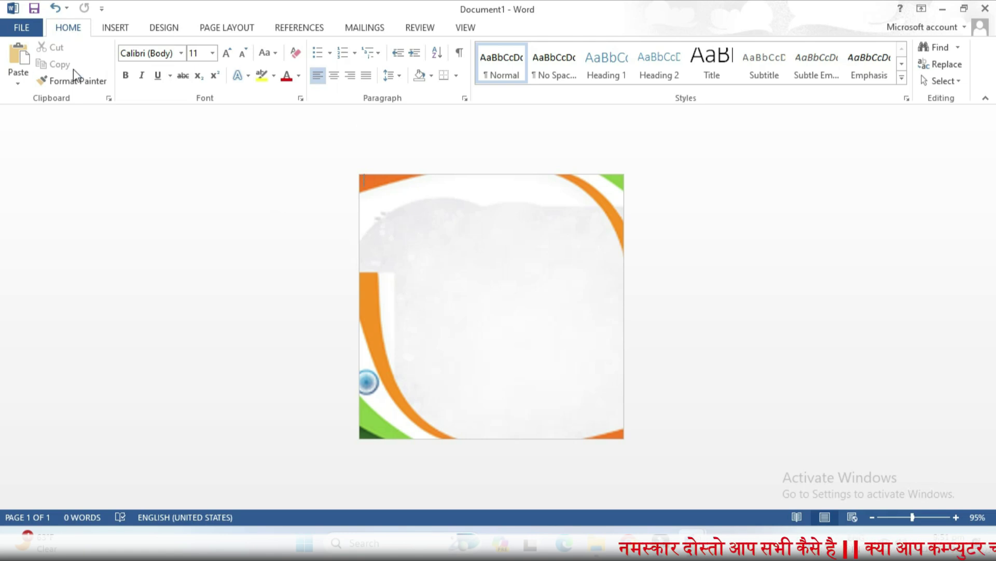
Step: Insert the Pngtree 26 January artwork in front of text, sized 3.44 inches at the card's upper centre
{"action": "left_click", "coordinate": [117, 29]}
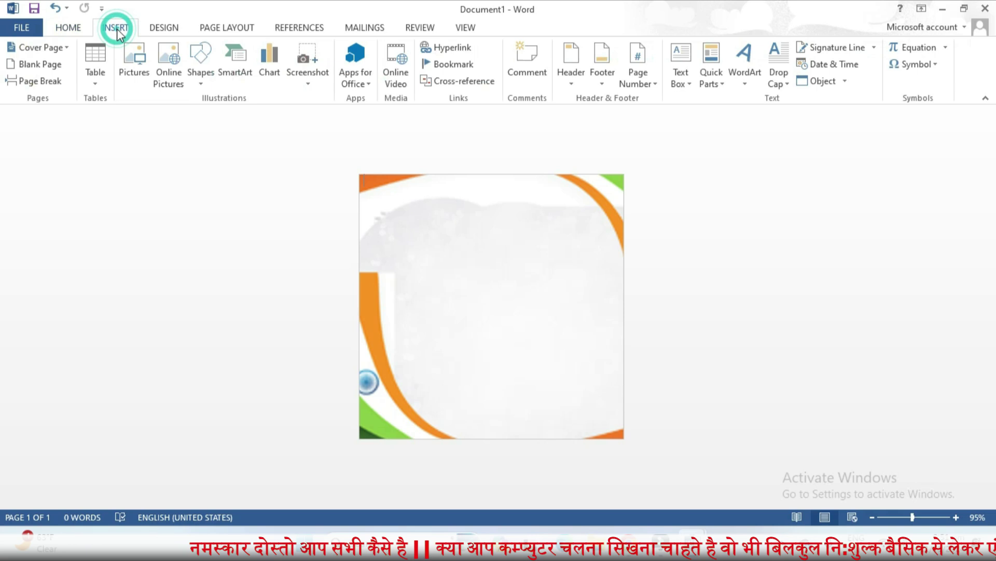
{"action": "left_click", "coordinate": [133, 64]}
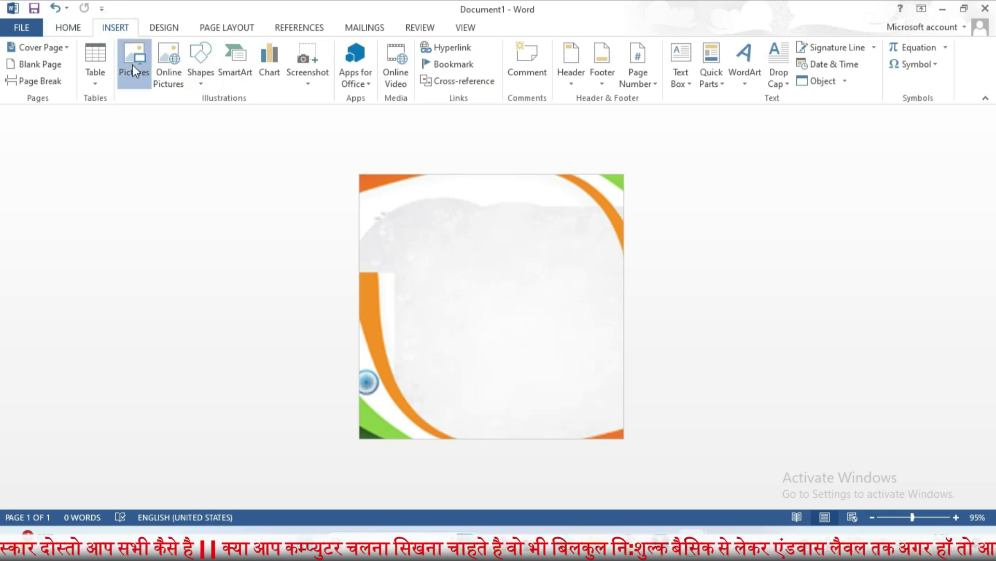
{"action": "double_click", "coordinate": [341, 117]}
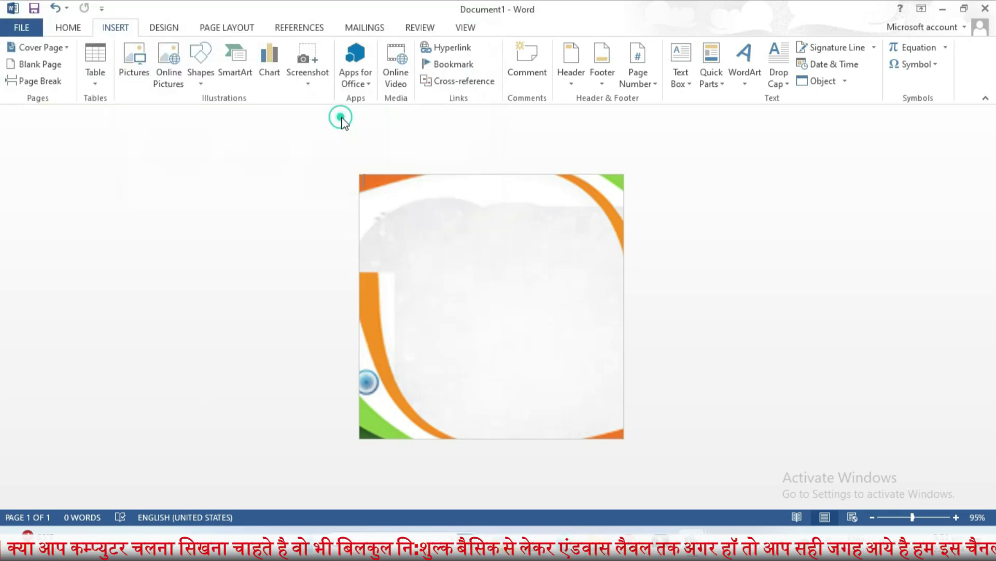
{"action": "left_click", "coordinate": [681, 77]}
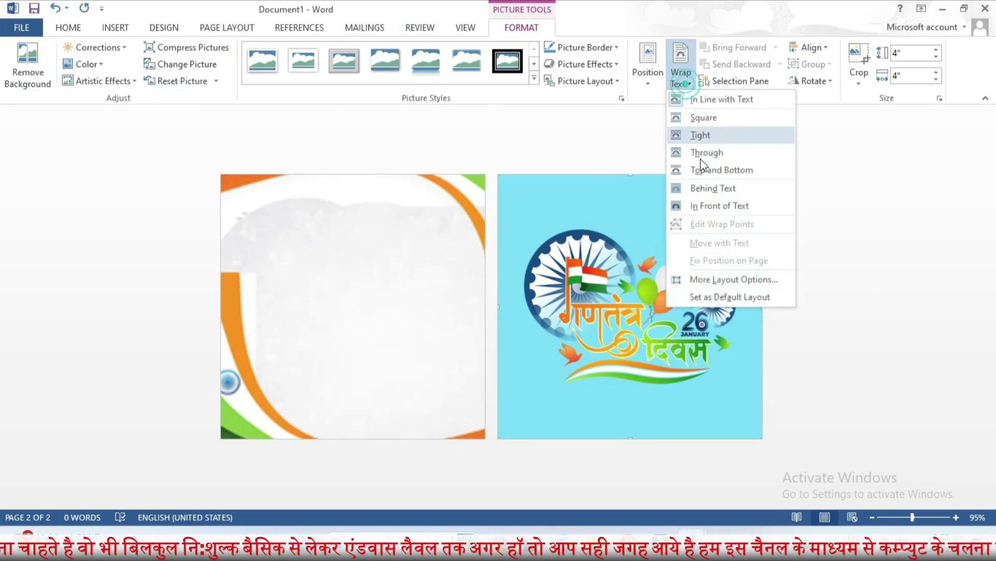
{"action": "left_click", "coordinate": [717, 202]}
{"action": "mouse_move", "coordinate": [490, 313]}
{"action": "left_mouse_down"}
{"action": "mouse_move", "coordinate": [497, 334]}
{"action": "mouse_move", "coordinate": [497, 325]}
{"action": "left_mouse_up"}
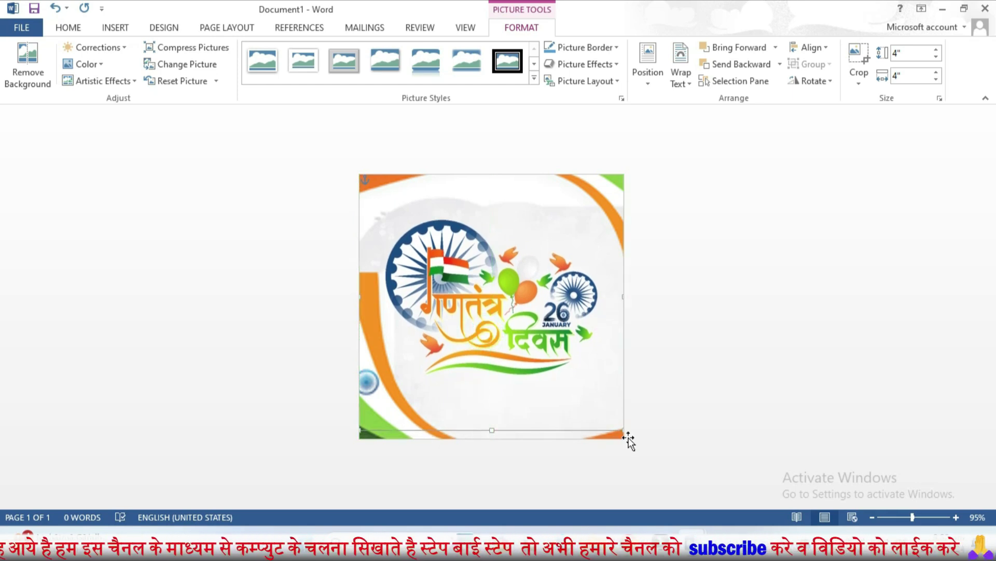
{"action": "left_click_drag", "start_coordinate": [623, 438], "coordinate": [586, 403]}
{"action": "mouse_move", "coordinate": [481, 296]}
{"action": "left_mouse_down"}
{"action": "mouse_move", "coordinate": [499, 275]}
{"action": "mouse_move", "coordinate": [504, 282]}
{"action": "left_mouse_up"}
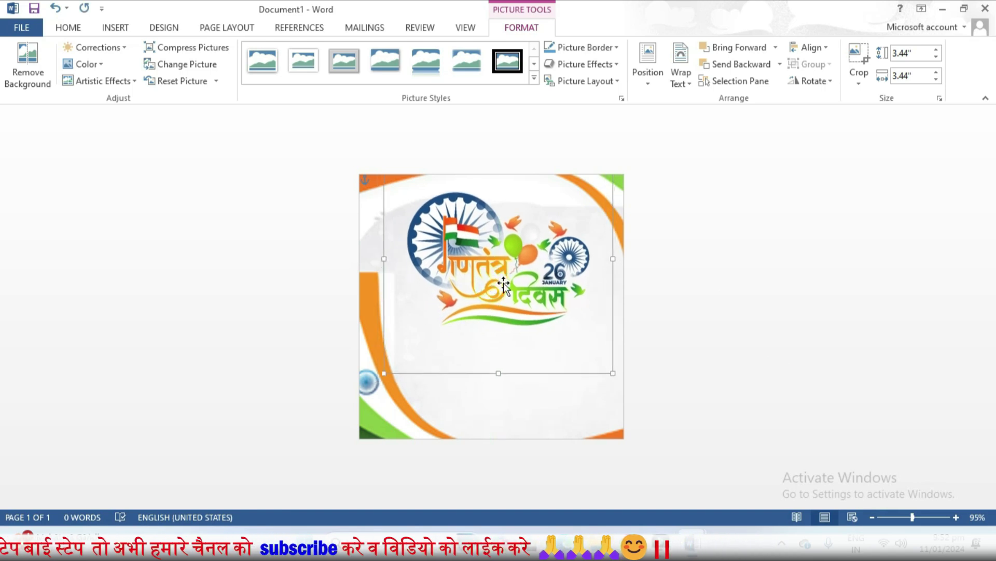
{"action": "left_click", "coordinate": [114, 28]}
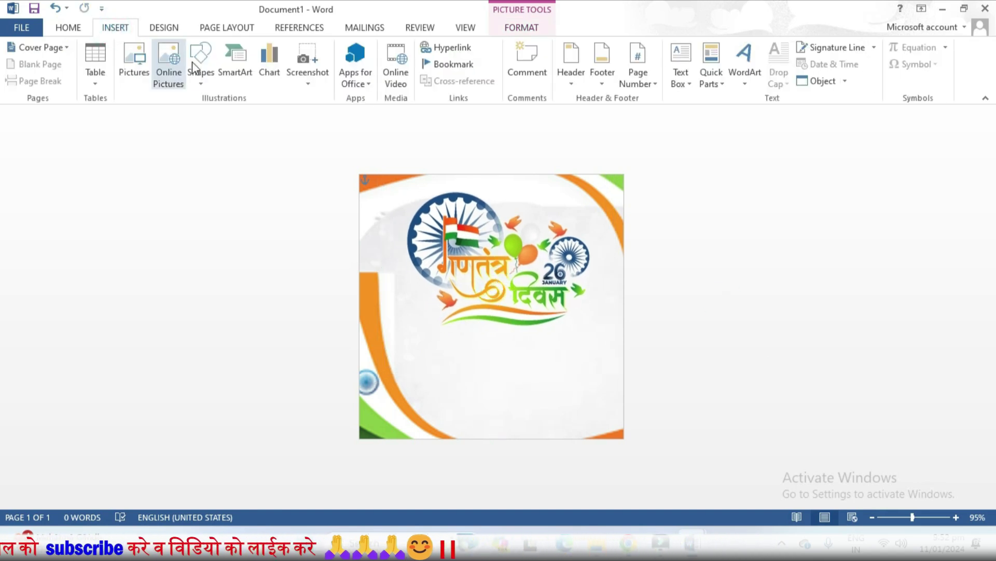
Step: Add a plain WordArt box reading 'Garoth Classes'
{"action": "left_click", "coordinate": [744, 85]}
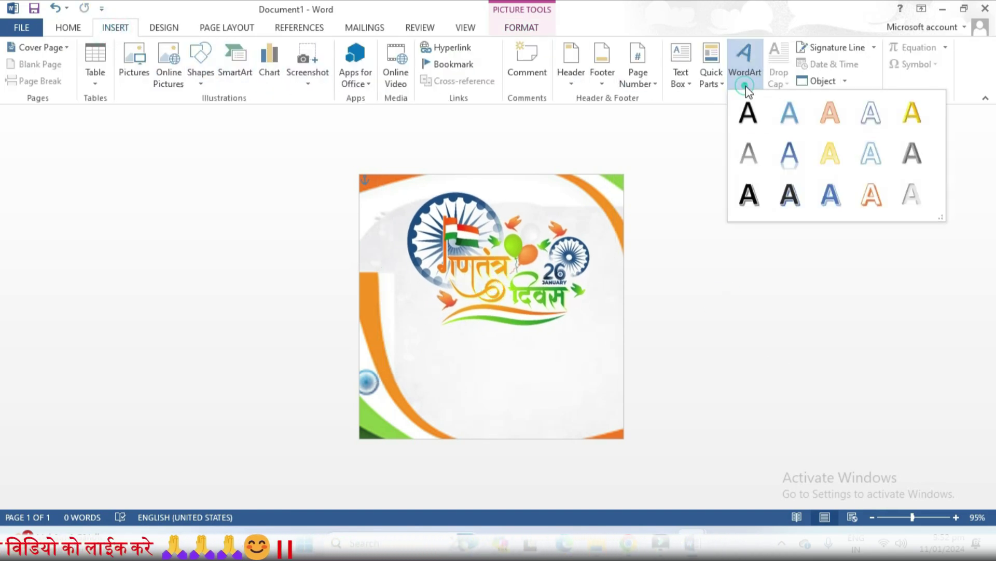
{"action": "left_click", "coordinate": [747, 126]}
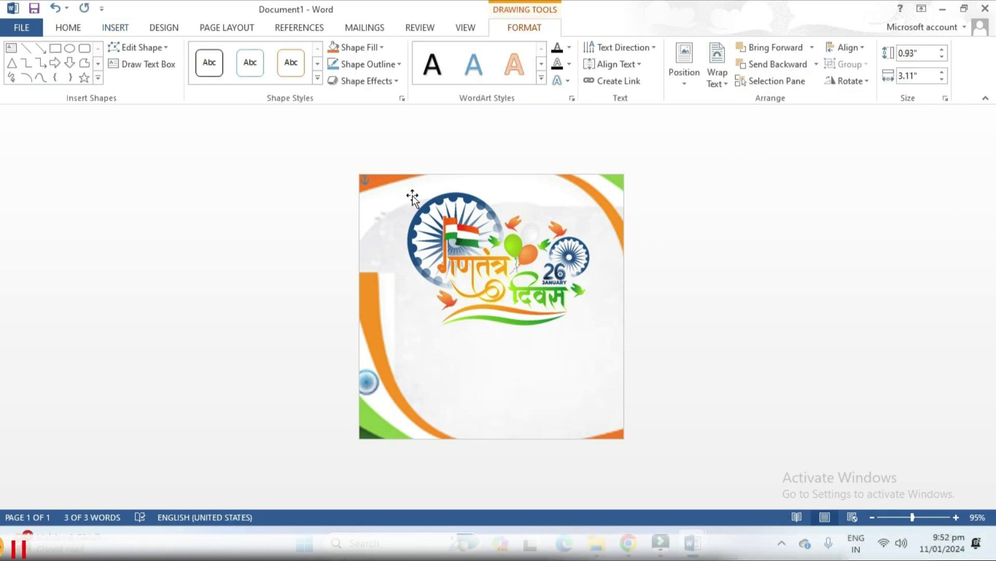
{"action": "left_click", "coordinate": [465, 335]}
{"action": "left_click", "coordinate": [114, 28]}
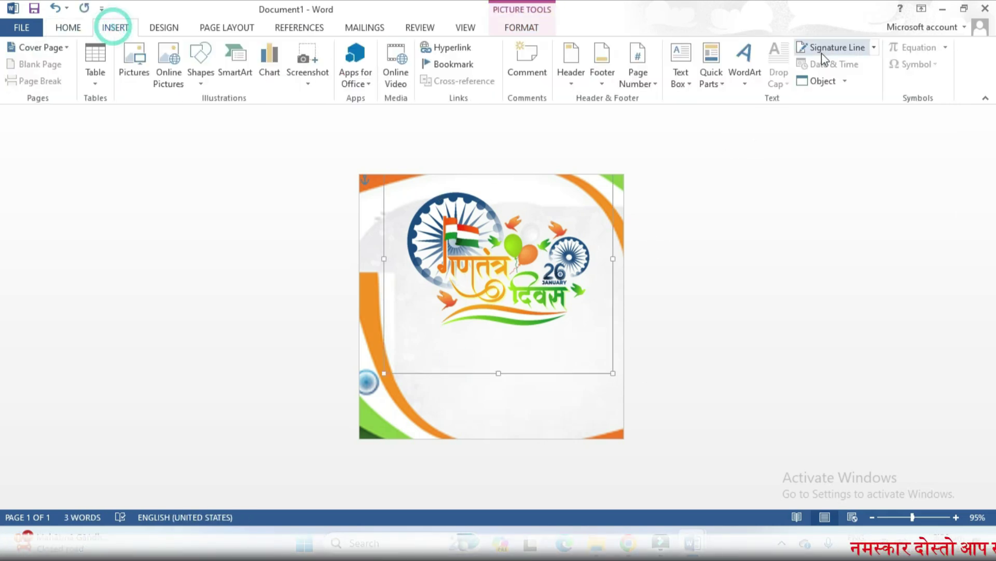
{"action": "left_click", "coordinate": [747, 83]}
{"action": "left_click", "coordinate": [754, 112]}
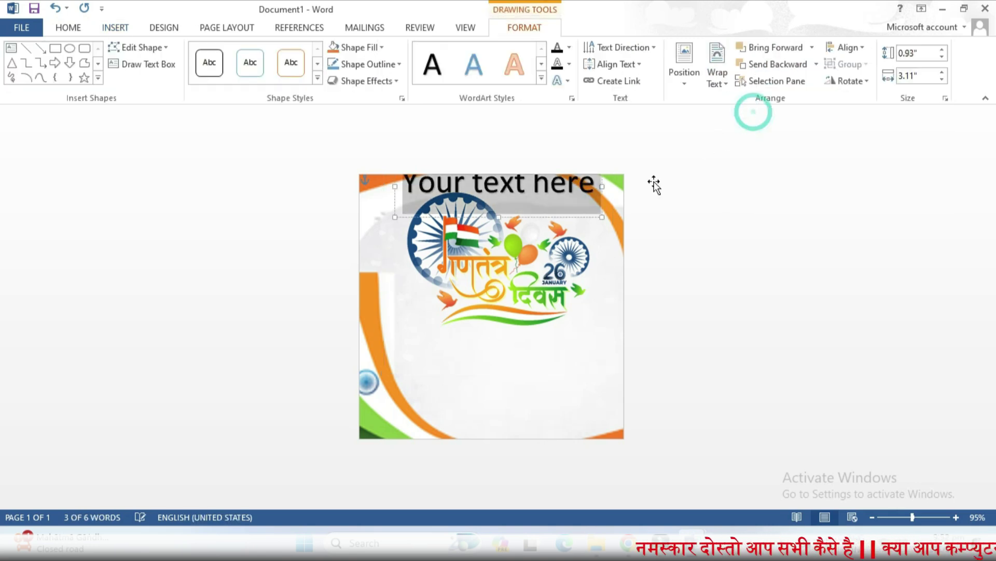
{"action": "type", "text": "G"}
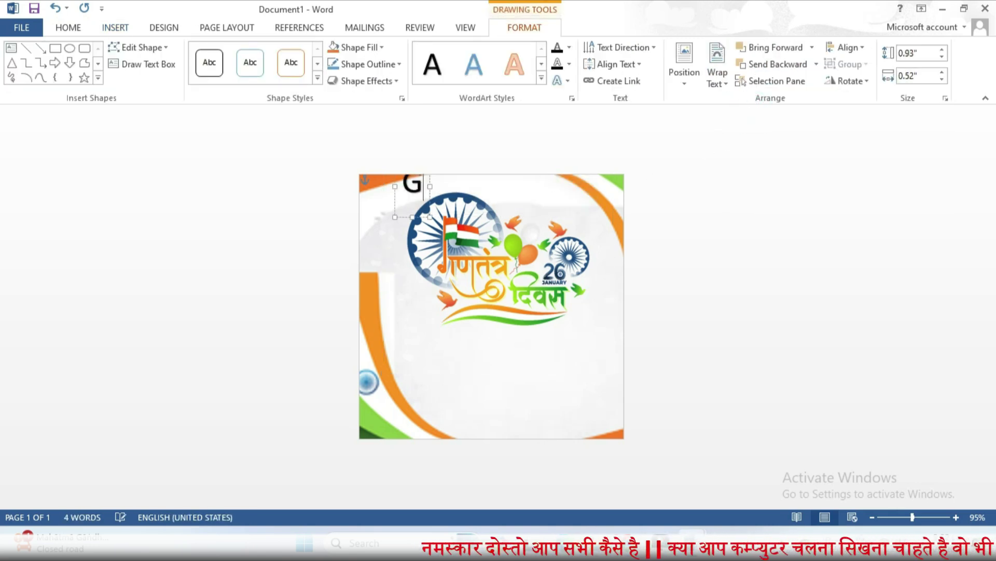
{"action": "type", "text": "aroth Classes"}
Step: Format 'Garoth Classes' in Aparajita 24 pt and move it to the card's bottom centre
{"action": "key", "text": "ctrl+a"}
{"action": "left_click", "coordinate": [68, 28]}
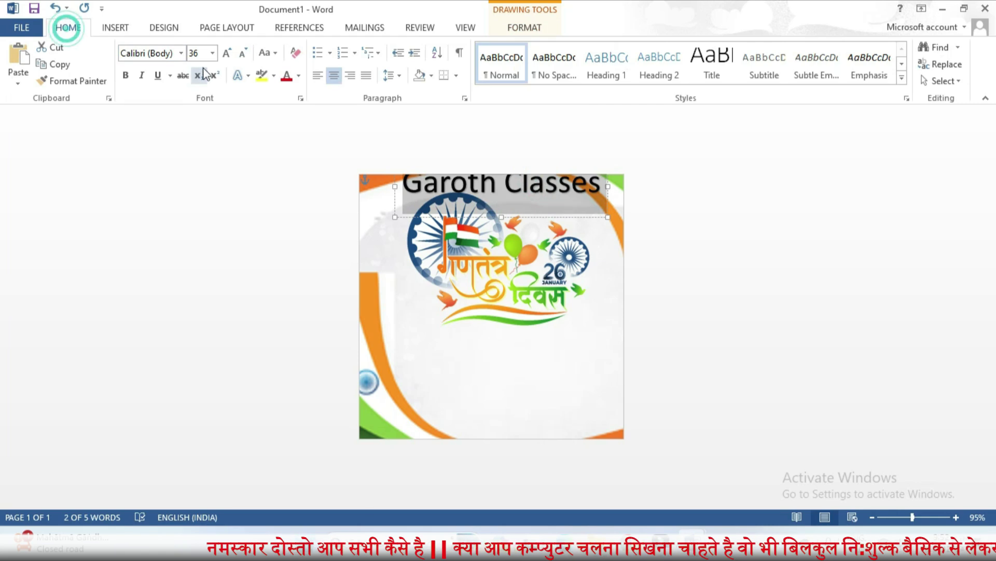
{"action": "left_click", "coordinate": [180, 53]}
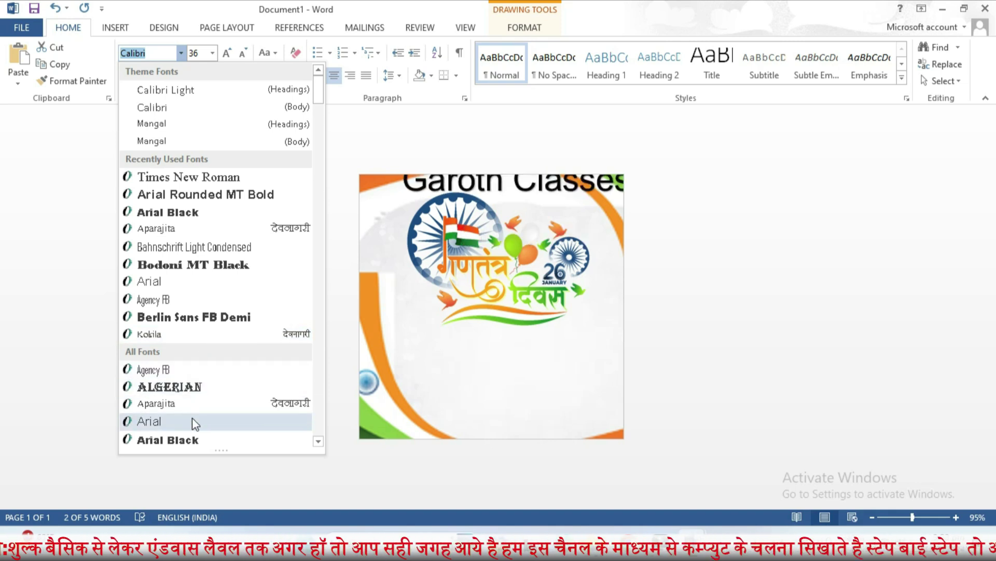
{"action": "left_click", "coordinate": [190, 400]}
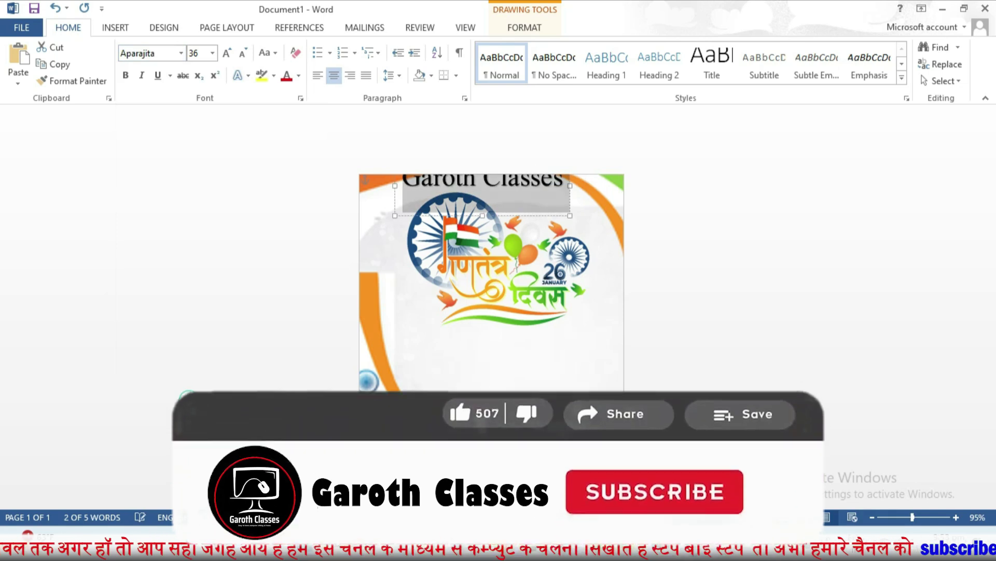
{"action": "left_click", "coordinate": [242, 53]}
{"action": "left_click", "coordinate": [242, 53]}
{"action": "left_click", "coordinate": [242, 53]}
{"action": "mouse_move", "coordinate": [508, 201]}
{"action": "left_mouse_down"}
{"action": "mouse_move", "coordinate": [545, 231]}
{"action": "mouse_move", "coordinate": [545, 431]}
{"action": "left_mouse_up"}
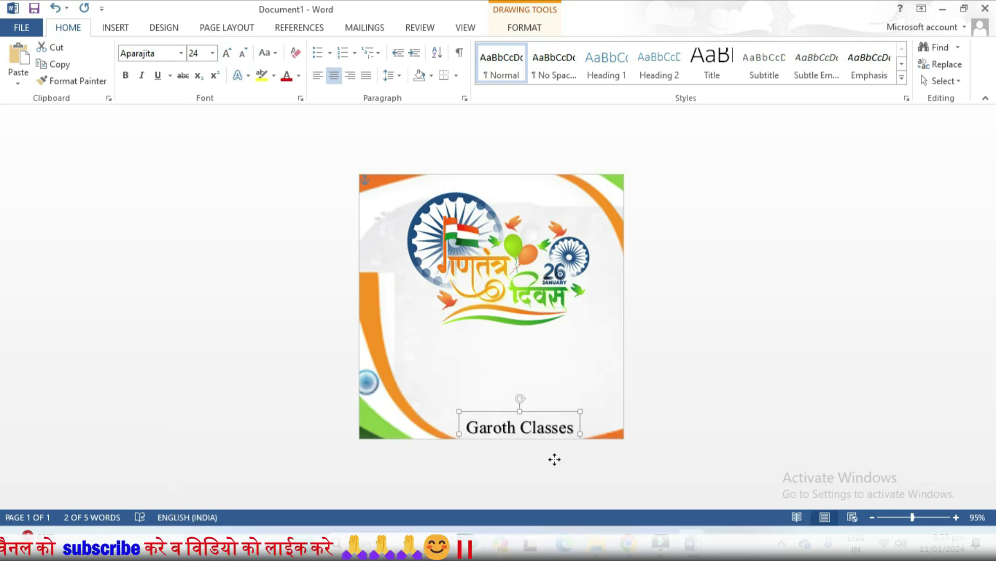
{"action": "left_click", "coordinate": [282, 303]}
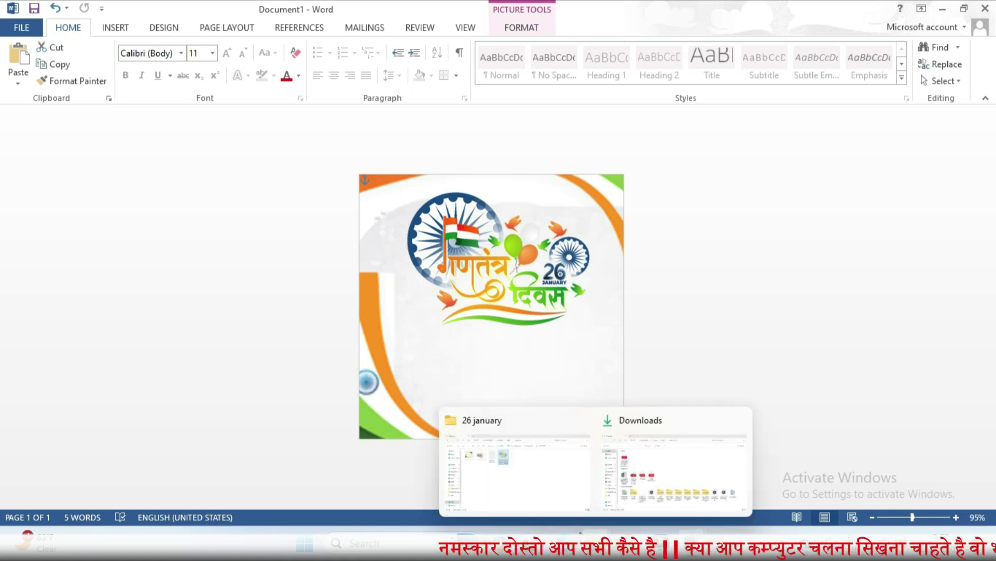
Step: Open New Text Document from the 26 january folder, select its Hindi greeting, and return to Word
{"action": "left_click", "coordinate": [523, 487]}
{"action": "left_click", "coordinate": [332, 136]}
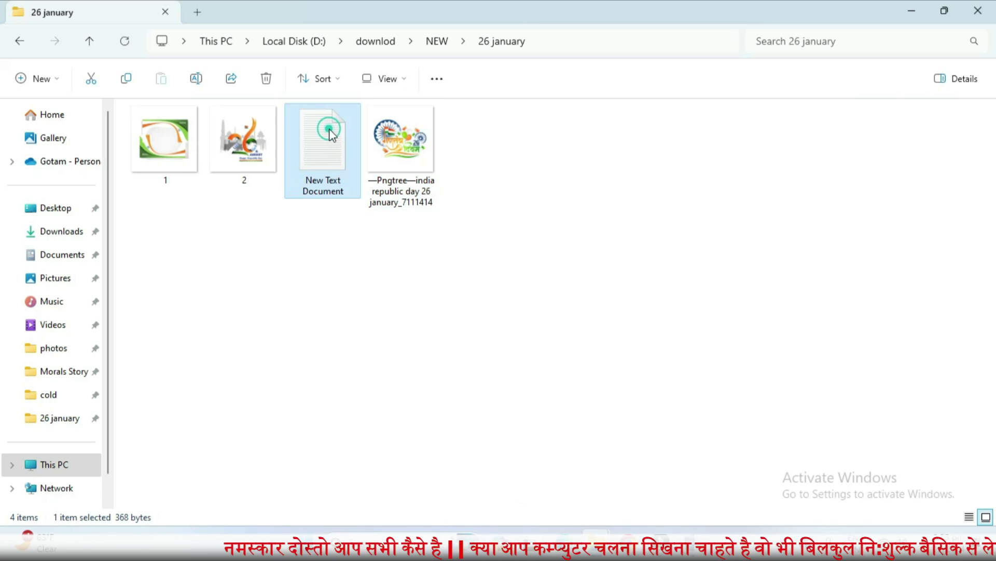
{"action": "double_click", "coordinate": [332, 136]}
{"action": "left_click_drag", "start_coordinate": [130, 178], "coordinate": [252, 262]}
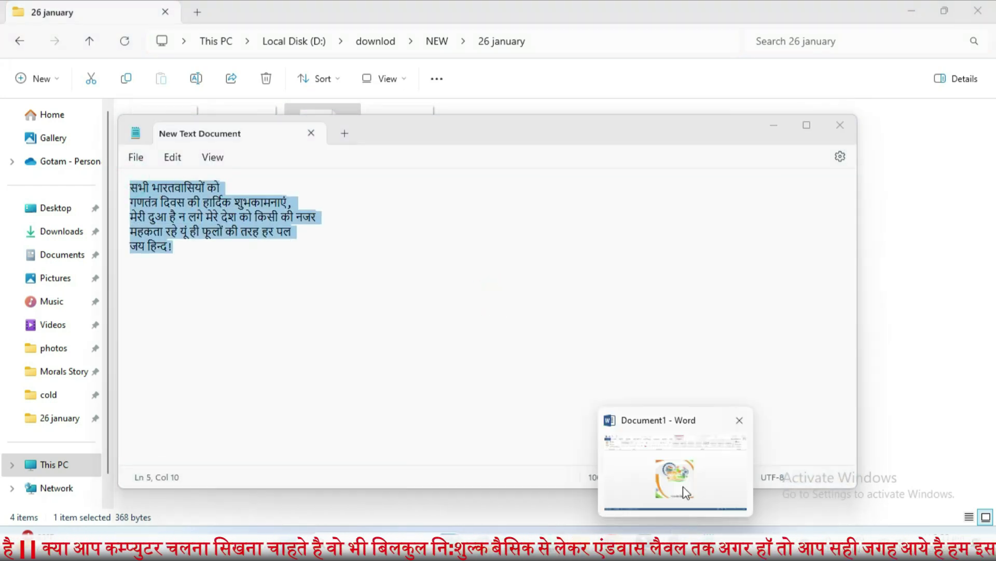
{"action": "left_click", "coordinate": [684, 486]}
{"action": "left_click", "coordinate": [114, 28]}
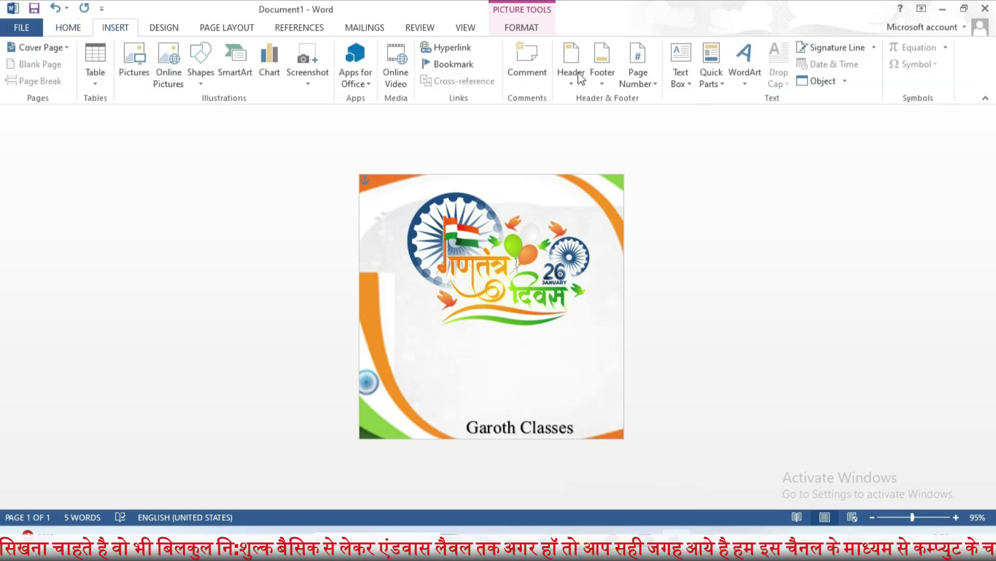
Step: Add a WordArt box mid-card and paste the Hindi greeting into it
{"action": "left_click", "coordinate": [750, 86]}
{"action": "left_click", "coordinate": [754, 120]}
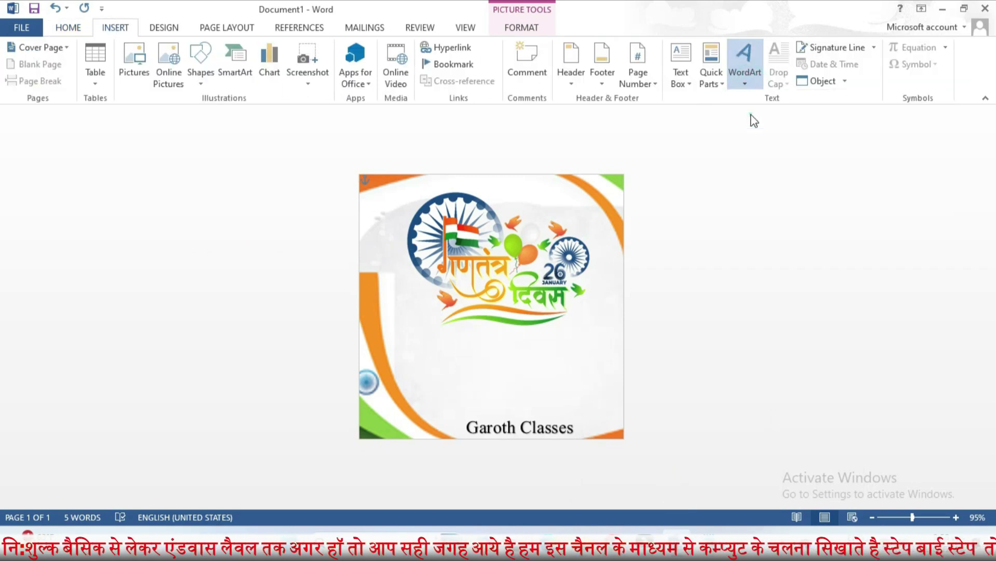
{"action": "left_click_drag", "start_coordinate": [574, 214], "coordinate": [555, 355]}
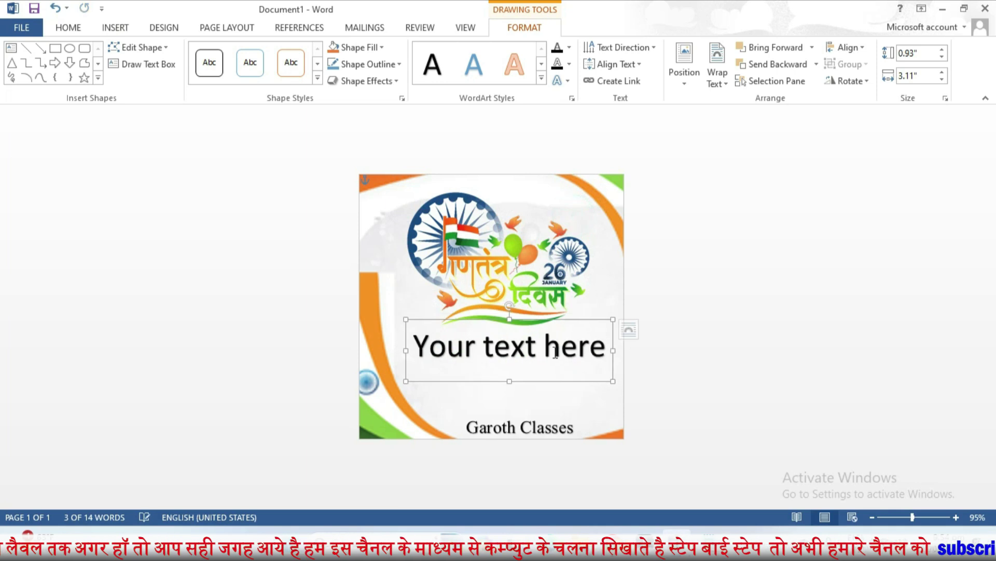
{"action": "triple_click", "coordinate": [537, 344]}
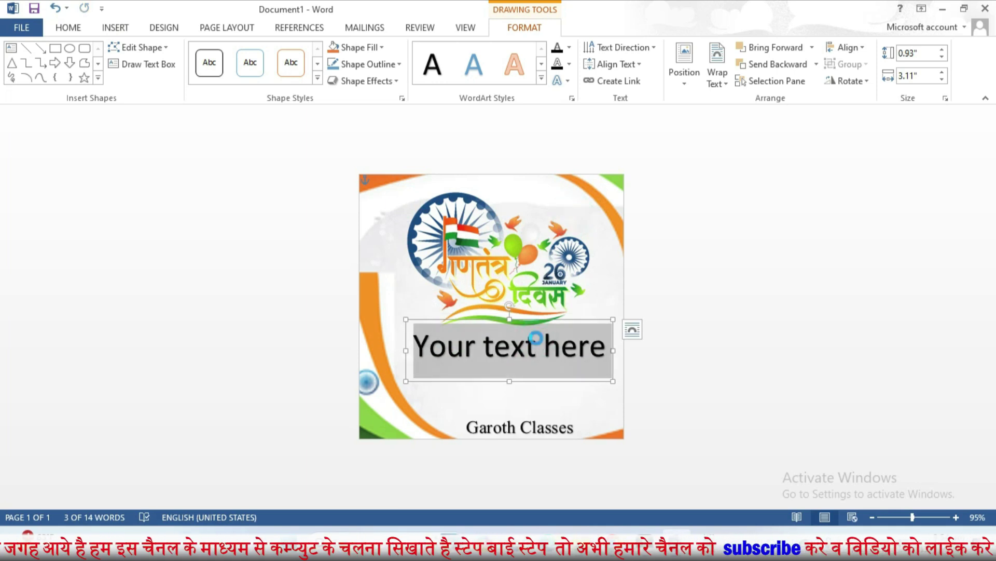
{"action": "key", "text": "ctrl+v"}
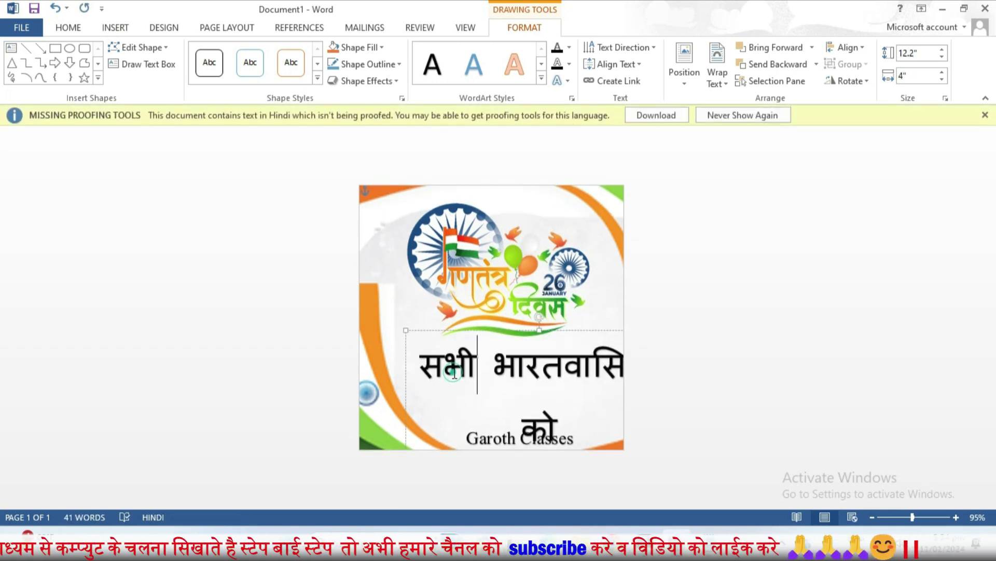
Step: Shrink the greeting to 14 pt, apply No Spacing, and centre its lines
{"action": "triple_click", "coordinate": [454, 374]}
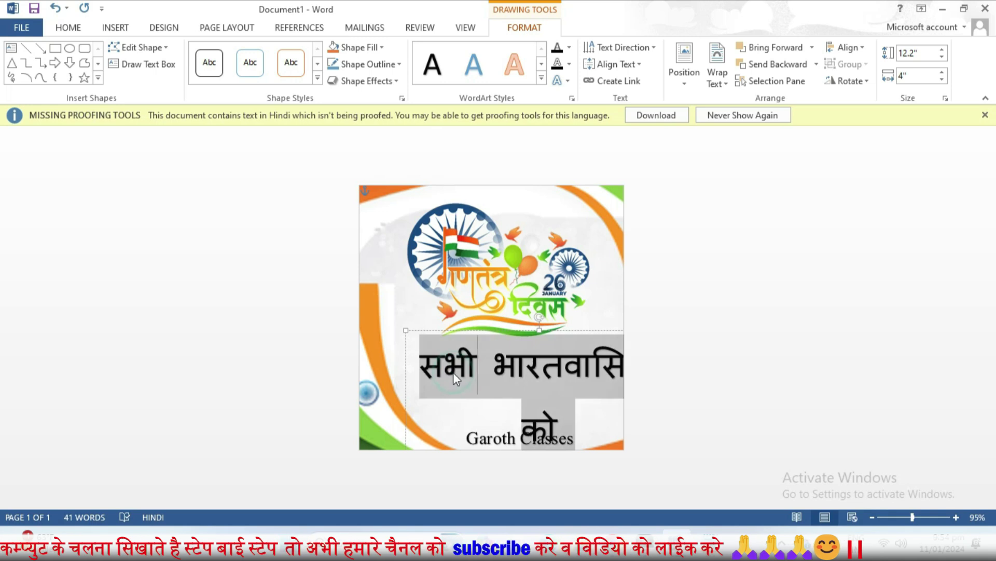
{"action": "left_click", "coordinate": [78, 33]}
{"action": "left_click", "coordinate": [243, 54]}
{"action": "left_click", "coordinate": [243, 53]}
{"action": "left_click", "coordinate": [242, 54]}
{"action": "left_click", "coordinate": [243, 53]}
{"action": "left_click", "coordinate": [242, 54]}
{"action": "left_click", "coordinate": [242, 53]}
{"action": "left_click", "coordinate": [243, 53]}
{"action": "left_click", "coordinate": [242, 53]}
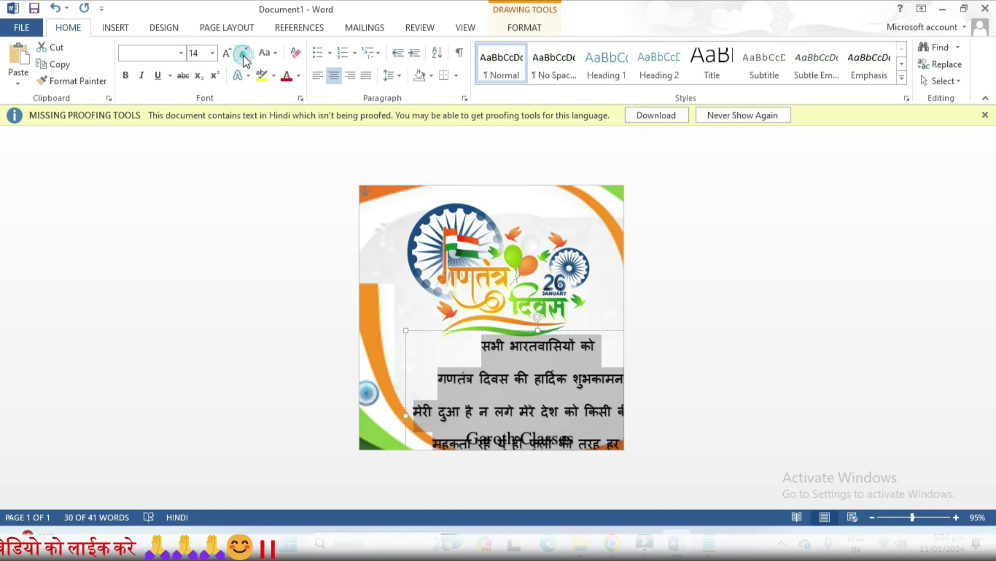
{"action": "left_click", "coordinate": [242, 53]}
{"action": "left_click", "coordinate": [243, 53]}
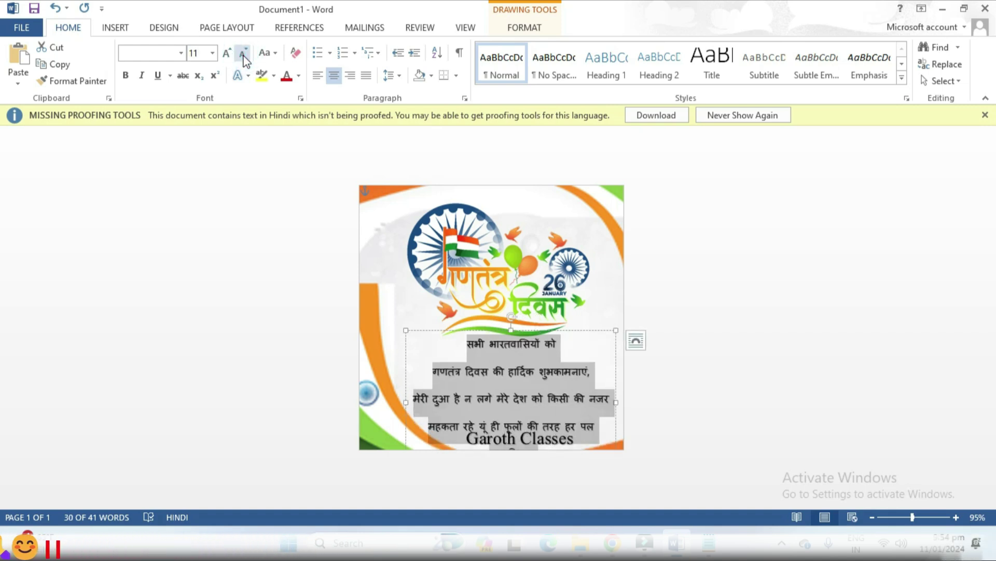
{"action": "left_click", "coordinate": [558, 66]}
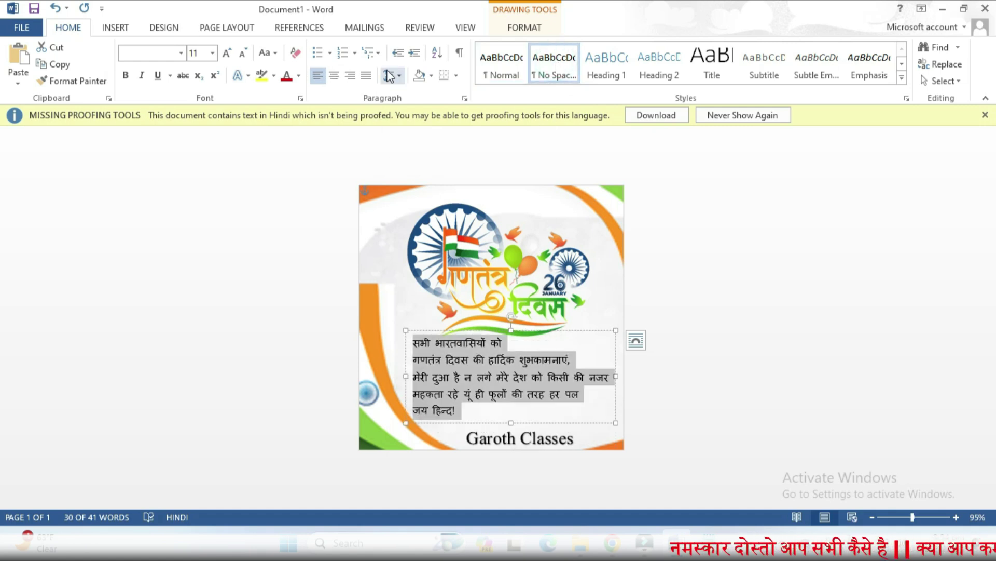
{"action": "left_click", "coordinate": [335, 76]}
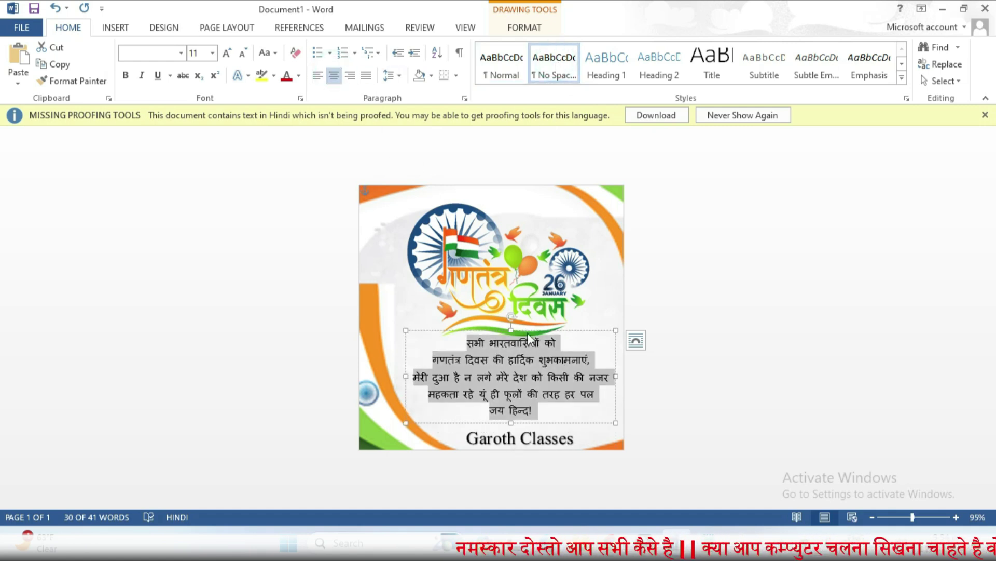
Step: Nudge the greeting box into place and set the text in Kokila at 16 pt
{"action": "left_click_drag", "start_coordinate": [572, 330], "coordinate": [559, 338]}
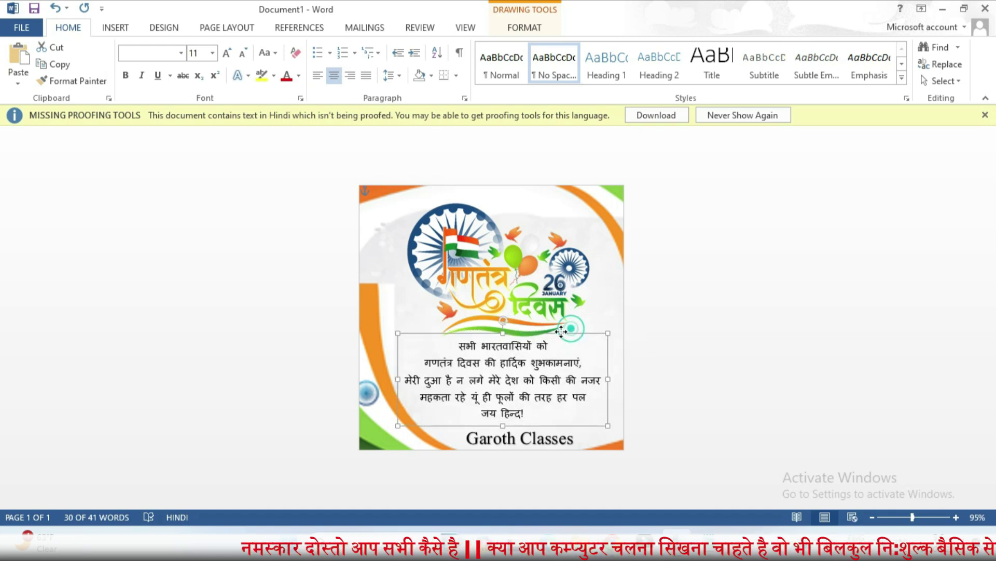
{"action": "left_click", "coordinate": [506, 366]}
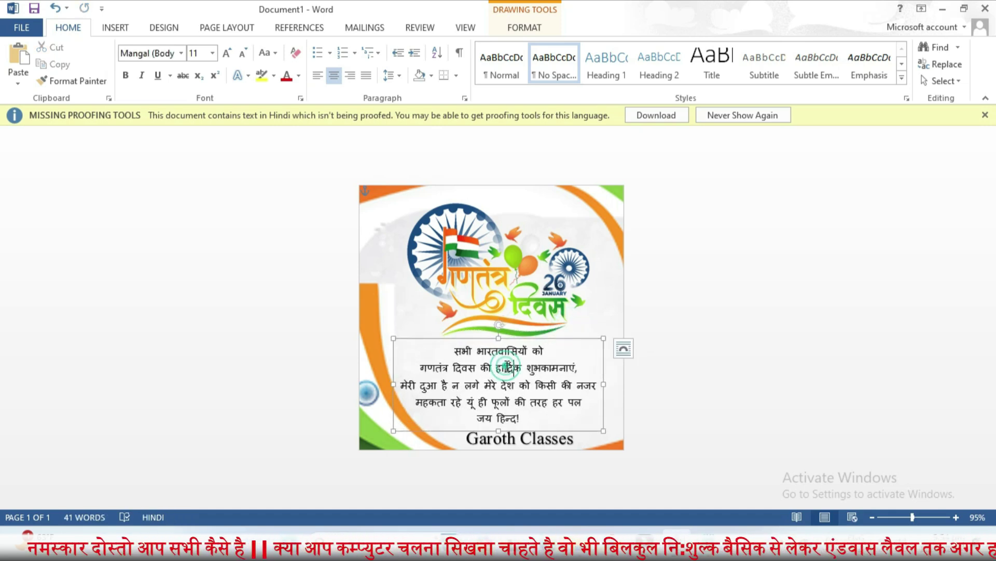
{"action": "key", "text": "ctrl+a"}
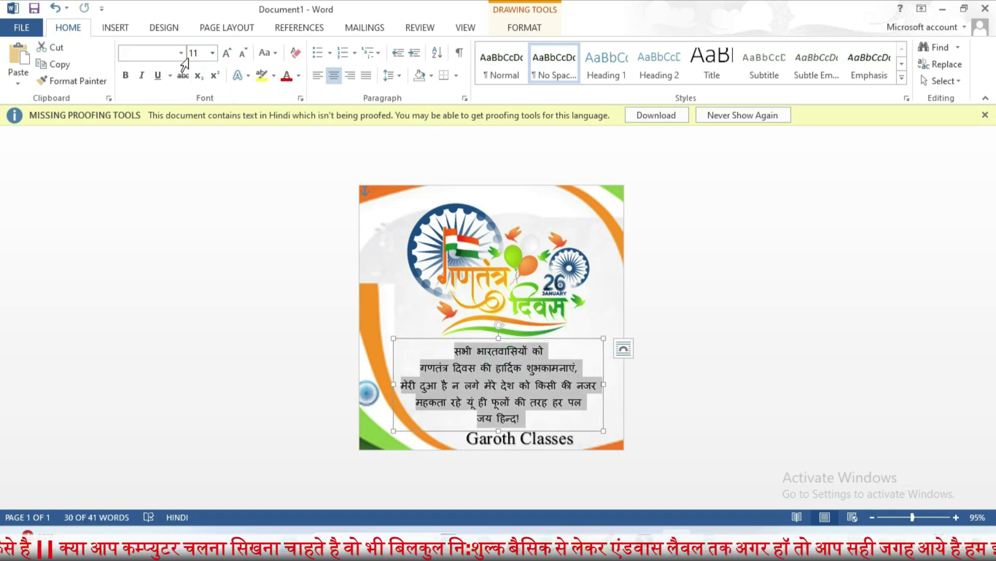
{"action": "left_click", "coordinate": [181, 53]}
{"action": "left_click", "coordinate": [177, 338]}
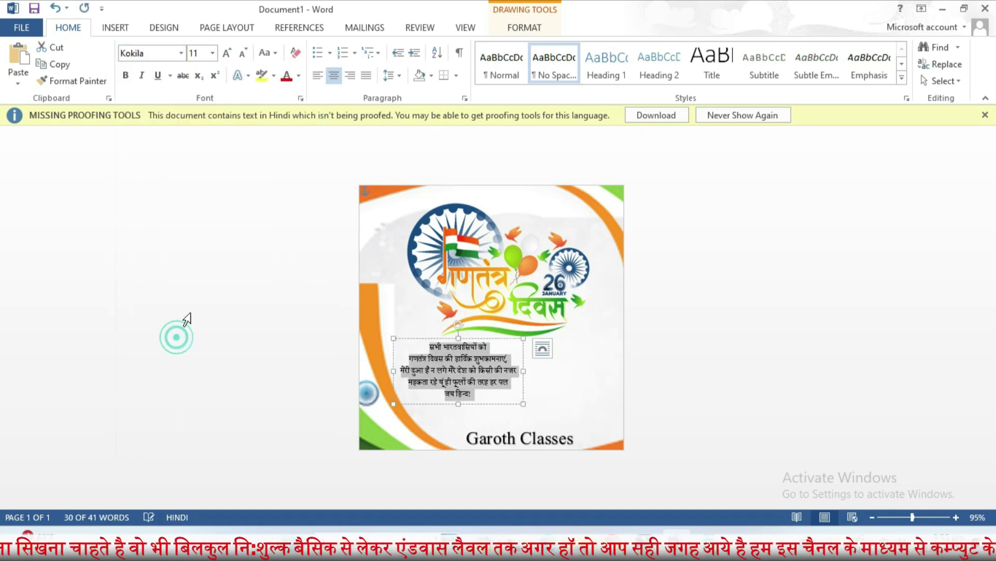
{"action": "left_click", "coordinate": [228, 53]}
{"action": "left_click", "coordinate": [228, 53]}
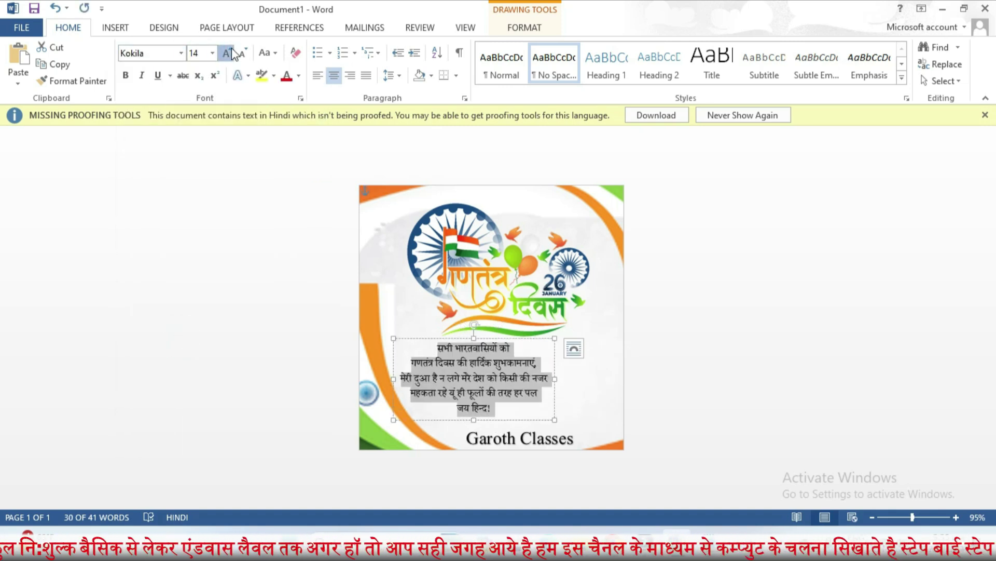
{"action": "left_click", "coordinate": [228, 53]}
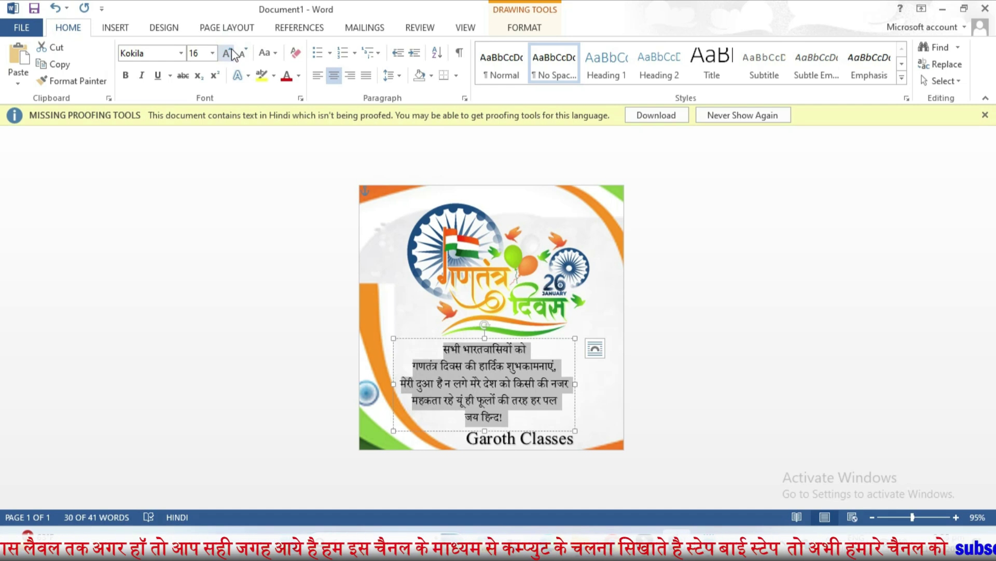
Step: Enlarge the Hindi greeting to 18 pt and color its first two lines red
{"action": "left_click", "coordinate": [231, 52]}
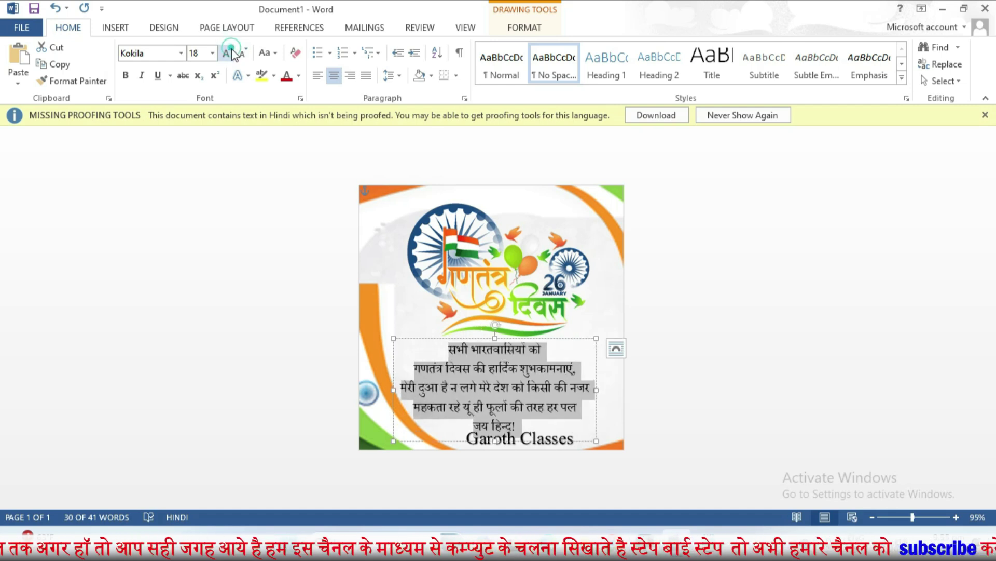
{"action": "left_click", "coordinate": [546, 336]}
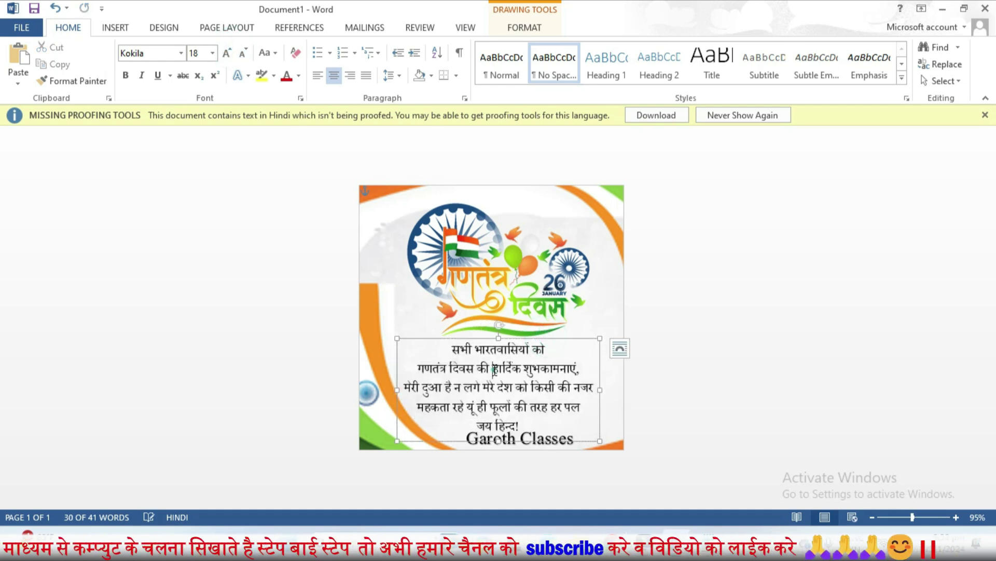
{"action": "left_click_drag", "start_coordinate": [449, 347], "coordinate": [558, 356]}
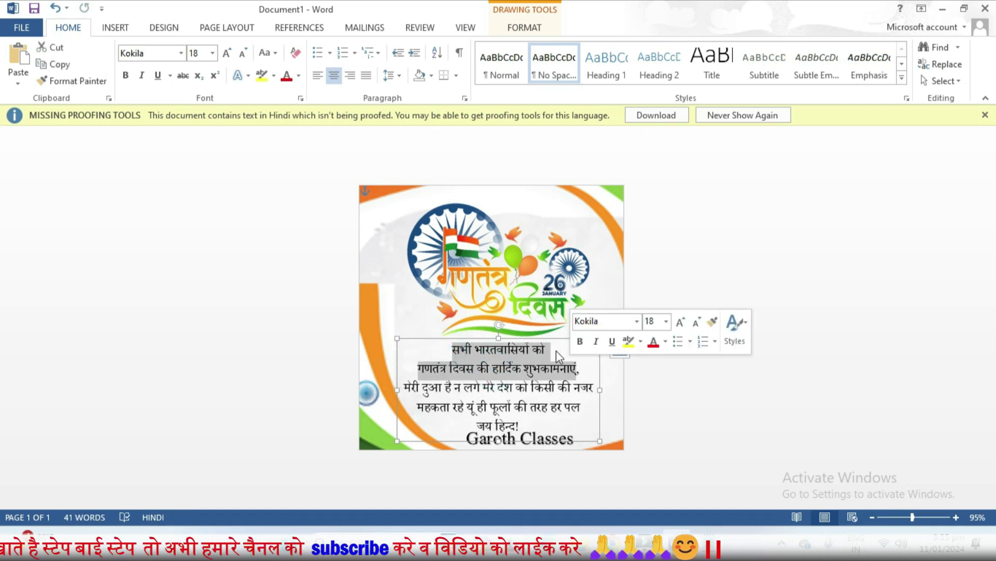
{"action": "left_click", "coordinate": [299, 77]}
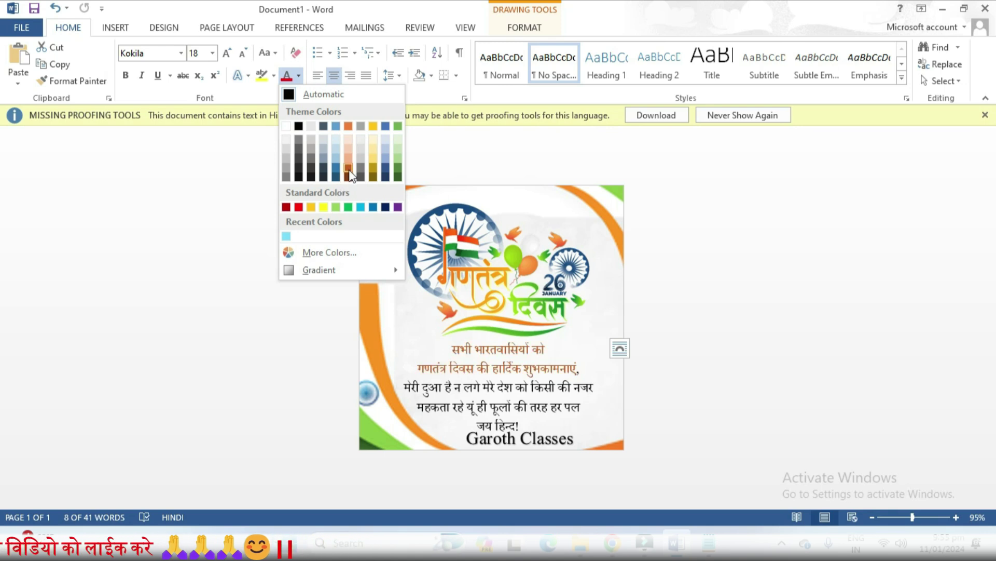
{"action": "left_click", "coordinate": [306, 254]}
{"action": "left_click", "coordinate": [463, 291]}
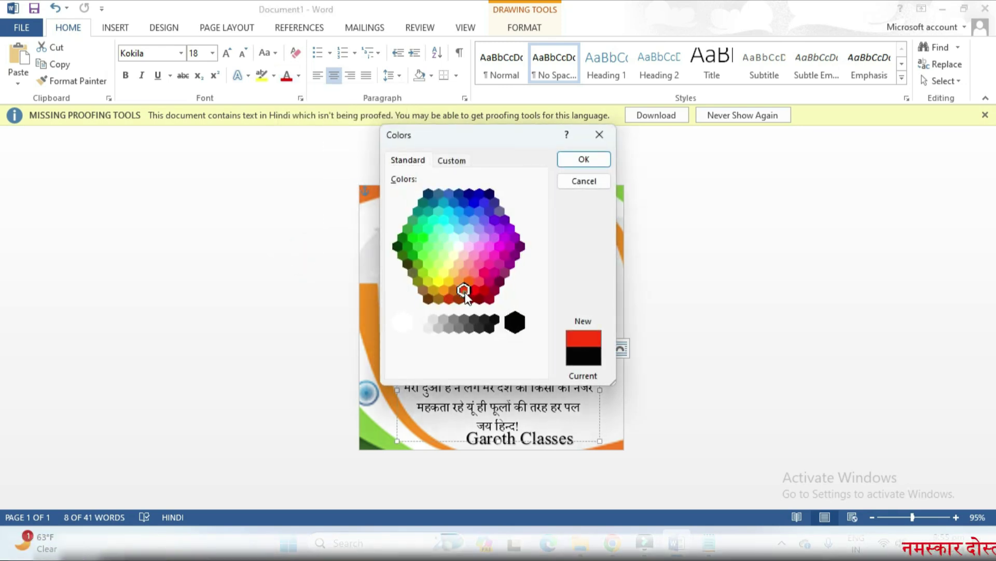
{"action": "left_click", "coordinate": [579, 160]}
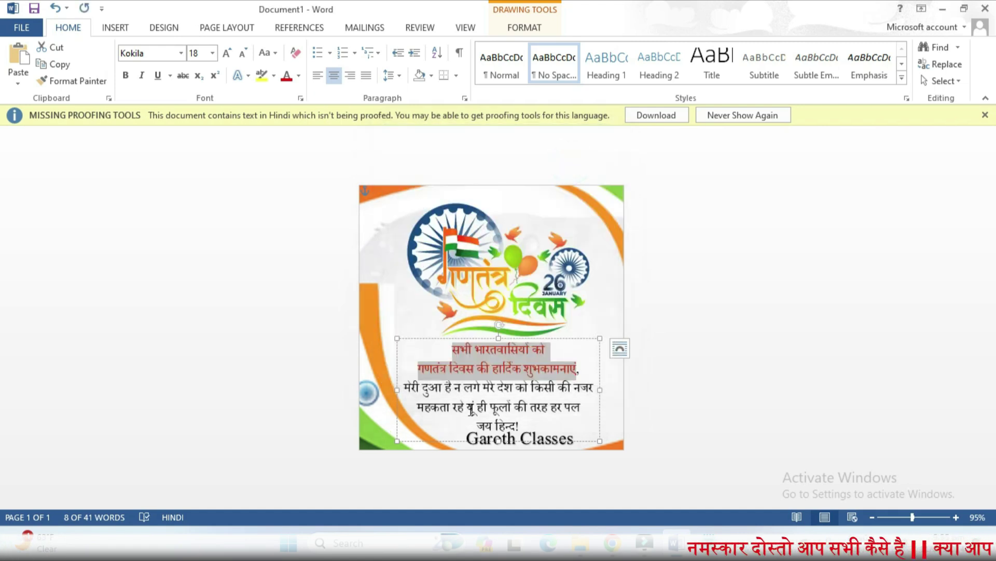
Step: Color the fourth greeting line green
{"action": "left_click", "coordinate": [424, 411]}
{"action": "left_click_drag", "start_coordinate": [419, 407], "coordinate": [586, 410]}
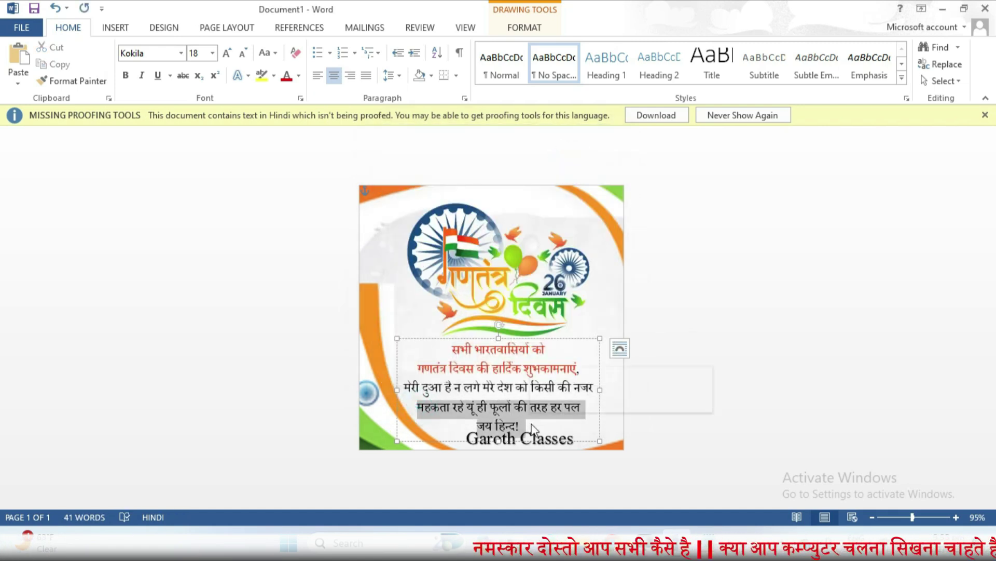
{"action": "left_click", "coordinate": [299, 76]}
{"action": "left_click", "coordinate": [348, 207]}
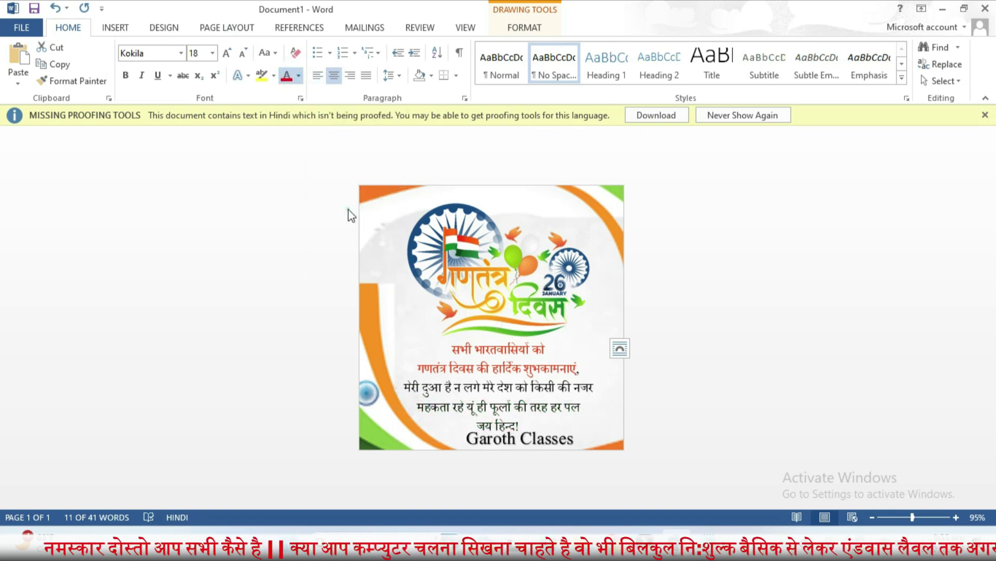
{"action": "left_click", "coordinate": [710, 417]}
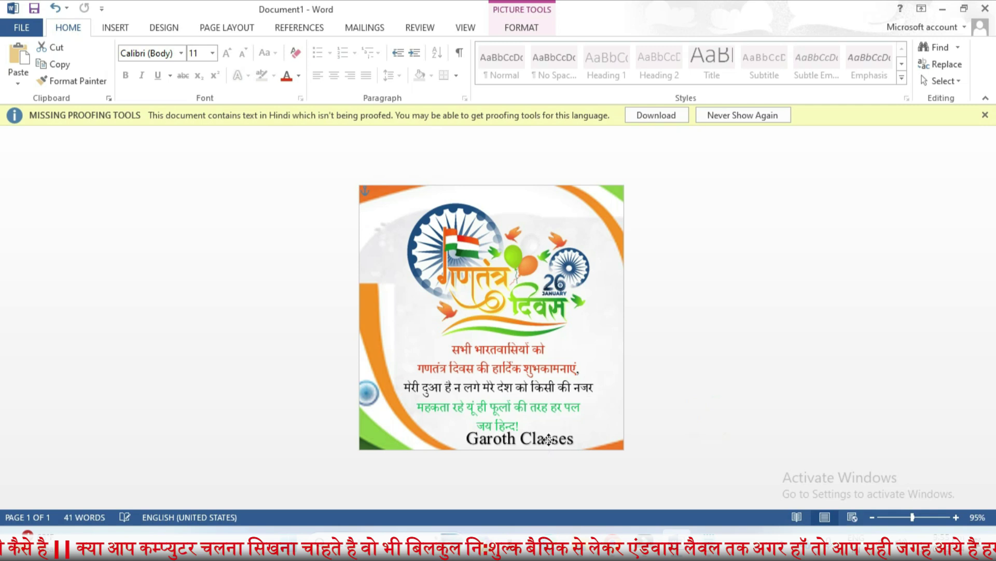
Step: Shrink the 'Garoth Classes' box, rotate its text 270°, and move it to the card's right edge
{"action": "triple_click", "coordinate": [555, 441]}
{"action": "left_click", "coordinate": [711, 418]}
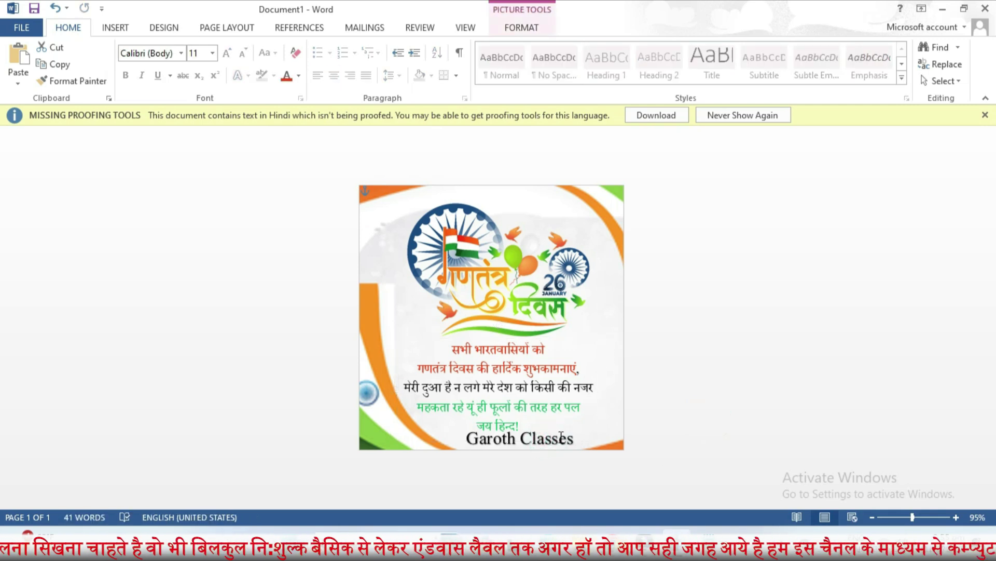
{"action": "left_click", "coordinate": [566, 436]}
{"action": "left_click_drag", "start_coordinate": [532, 448], "coordinate": [541, 127]}
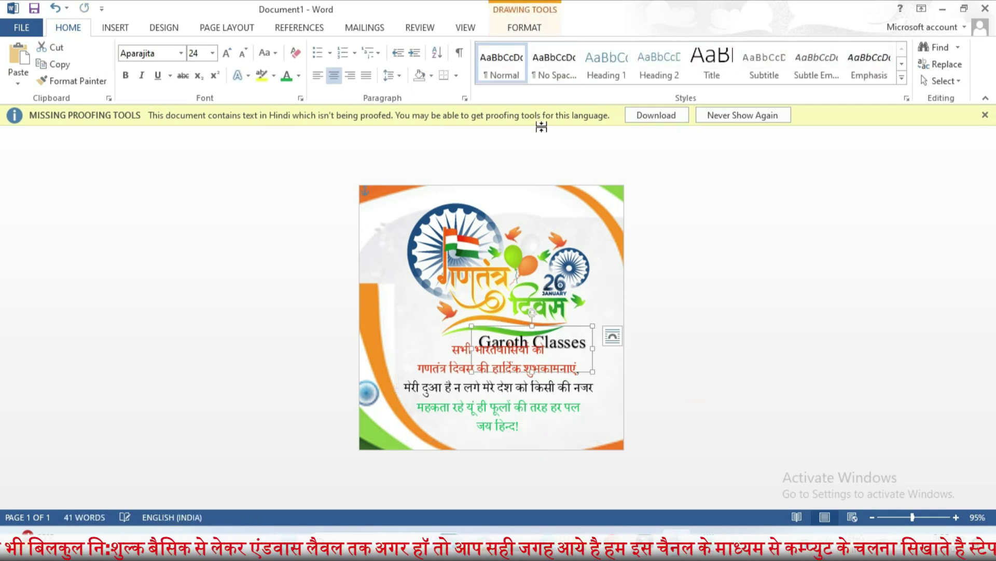
{"action": "left_click", "coordinate": [524, 28]}
{"action": "left_click", "coordinate": [649, 48]}
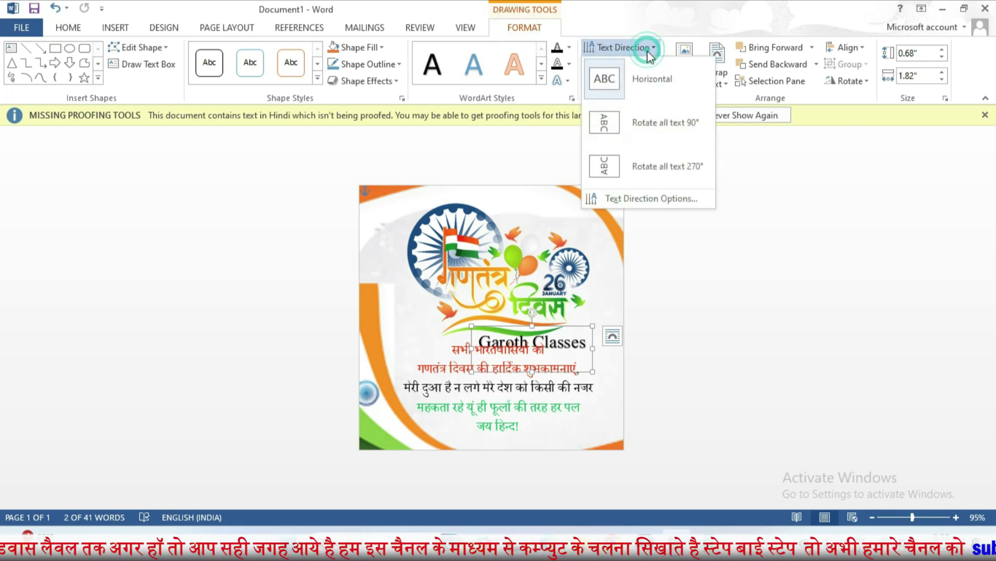
{"action": "left_click", "coordinate": [640, 168]}
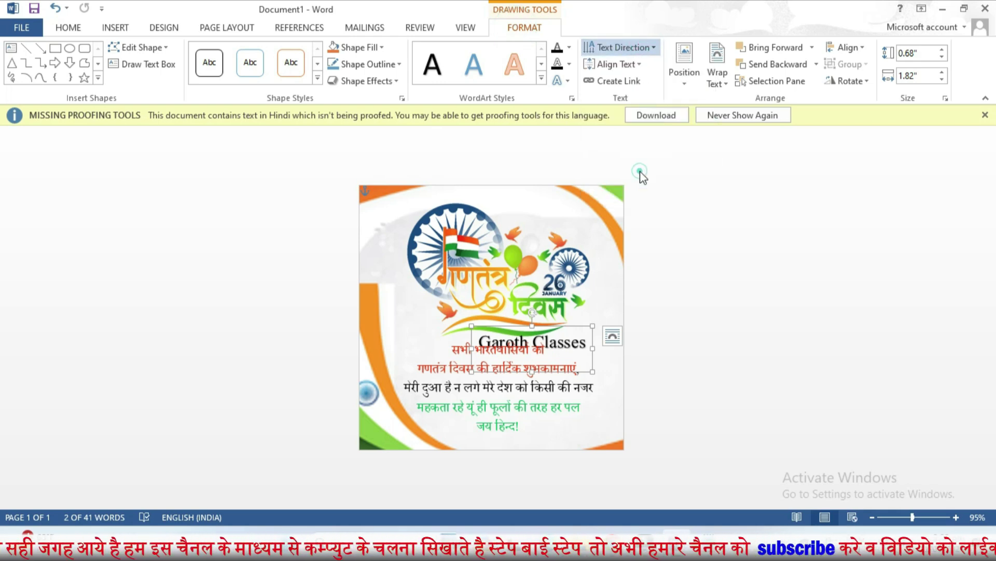
{"action": "left_click_drag", "start_coordinate": [523, 358], "coordinate": [638, 323]}
{"action": "key", "text": "Left"}
{"action": "key", "text": "Left"}
{"action": "key", "text": "Left"}
{"action": "key", "text": "Left"}
{"action": "key", "text": "Left"}
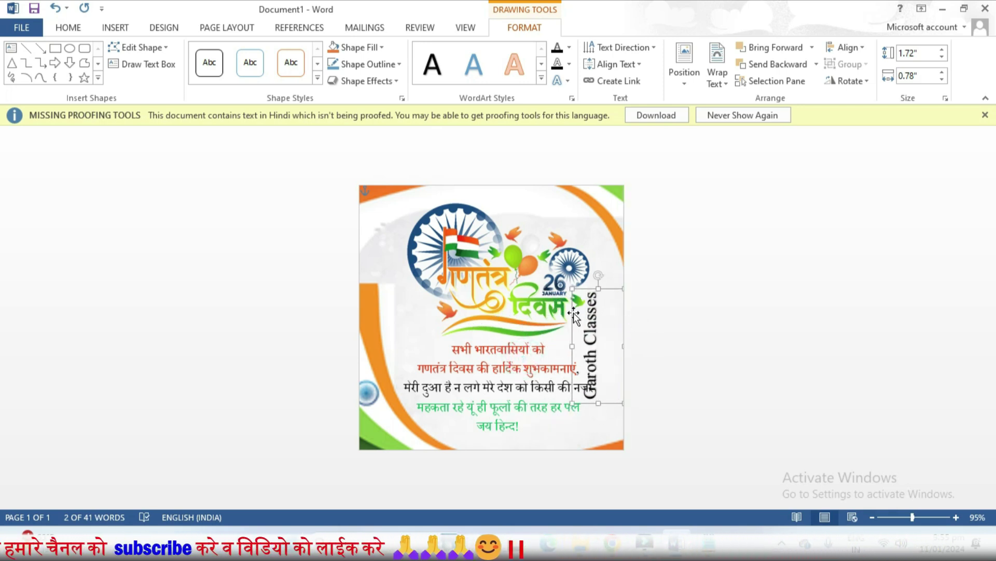
{"action": "left_click_drag", "start_coordinate": [575, 313], "coordinate": [594, 314]}
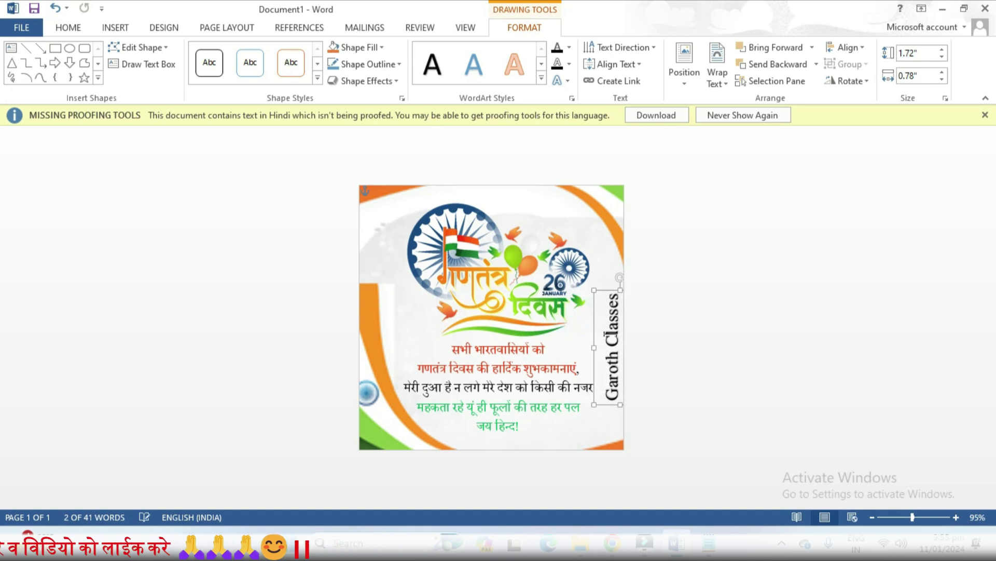
Step: Set the 'Garoth Classes' text to 16 pt and fine-tune its right-edge position
{"action": "triple_click", "coordinate": [613, 332]}
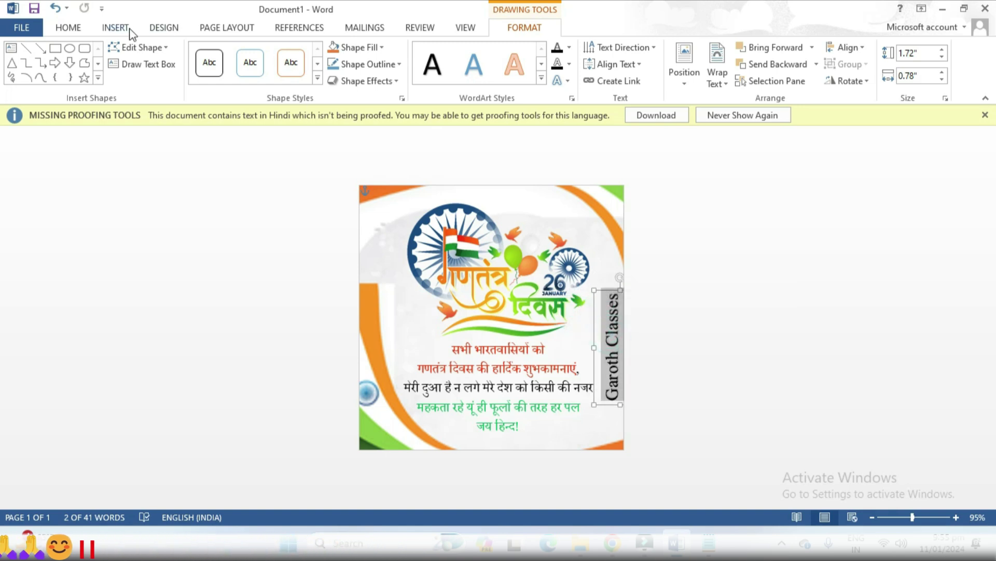
{"action": "left_click", "coordinate": [115, 27]}
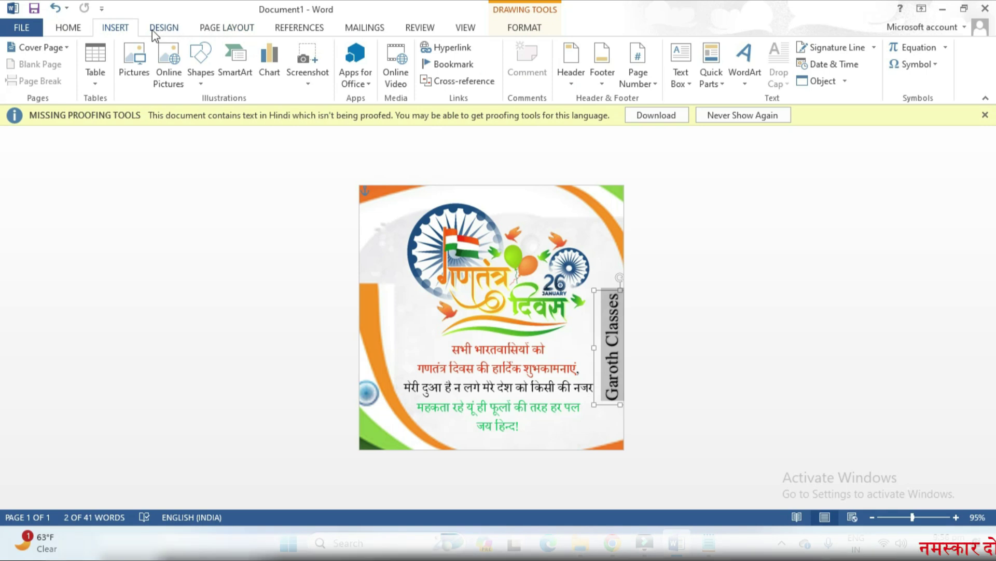
{"action": "left_click", "coordinate": [68, 28]}
{"action": "left_click", "coordinate": [242, 53]}
{"action": "left_click", "coordinate": [242, 53]}
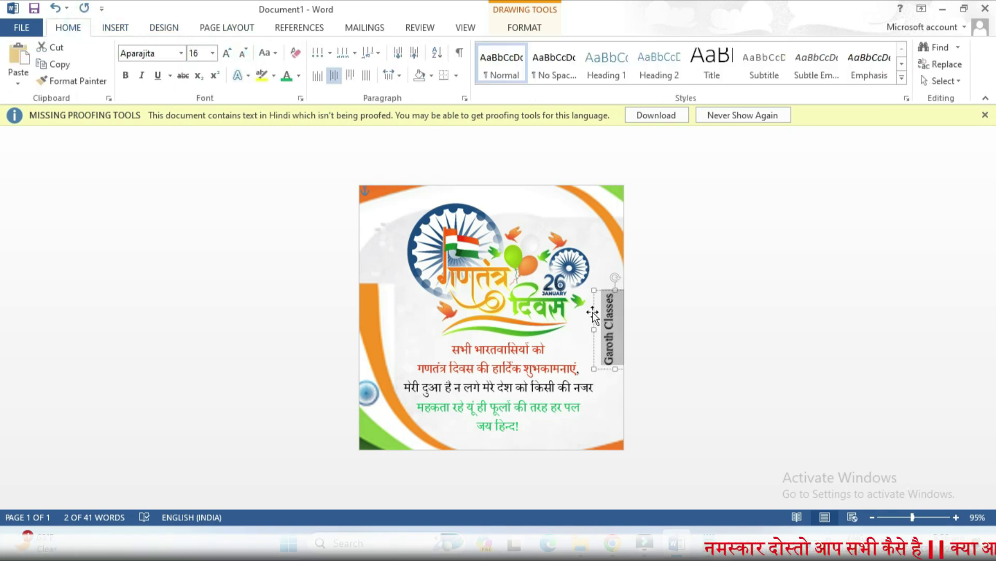
{"action": "left_click_drag", "start_coordinate": [593, 314], "coordinate": [600, 327]}
{"action": "left_click", "coordinate": [734, 329]}
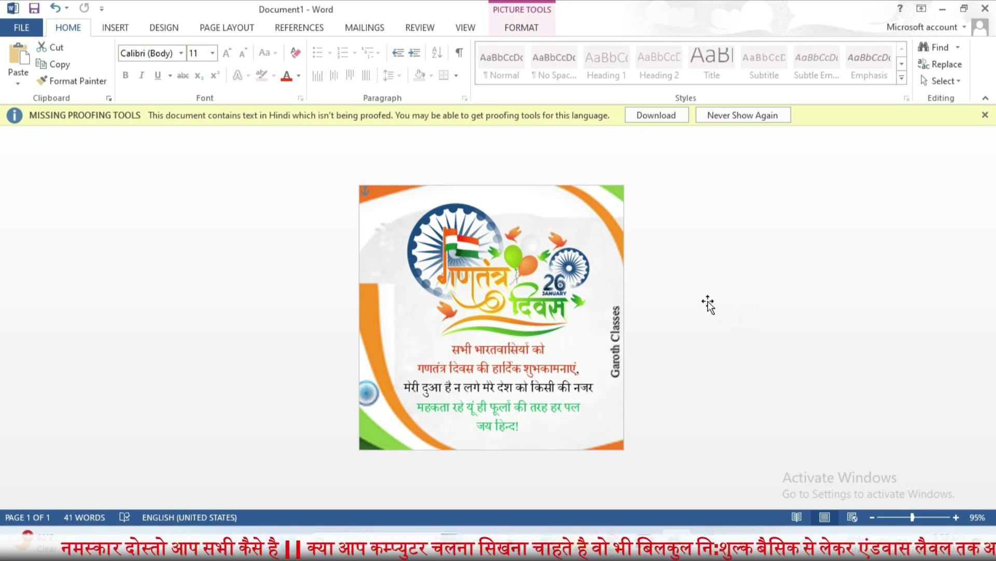
Step: Dismiss the missing proofing tools notice and open the Selection Pane
{"action": "left_click", "coordinate": [985, 116]}
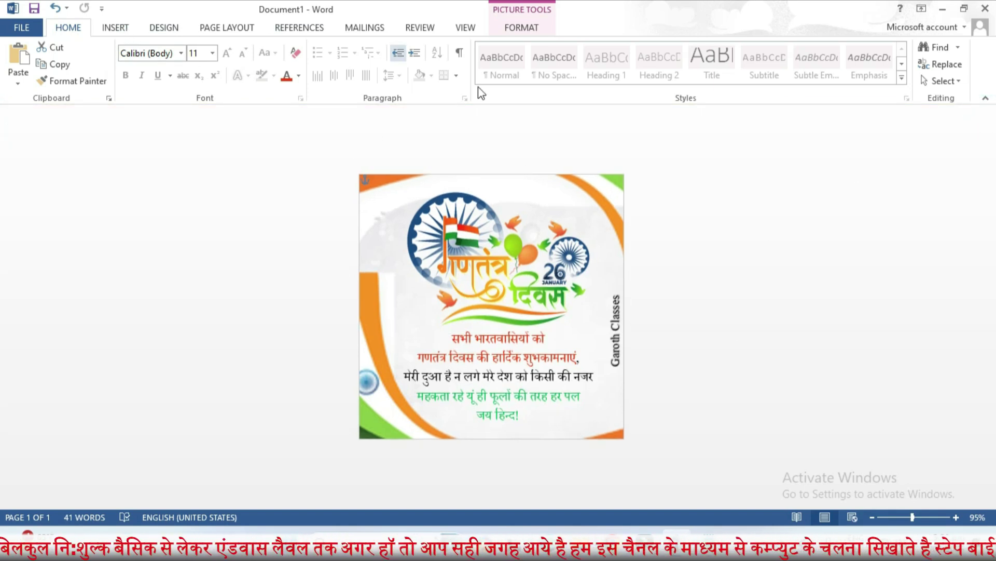
{"action": "left_click", "coordinate": [522, 29]}
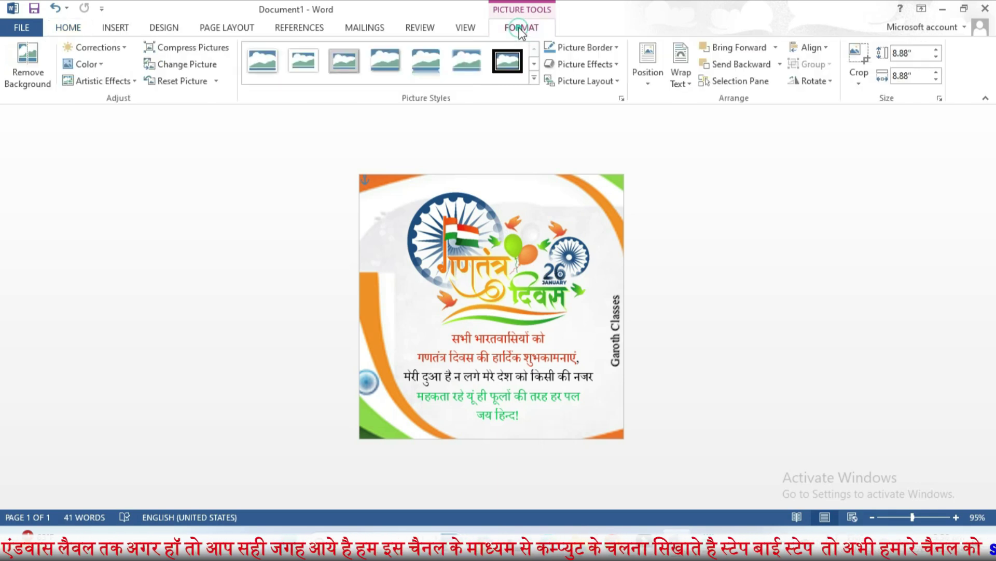
{"action": "left_click", "coordinate": [739, 82]}
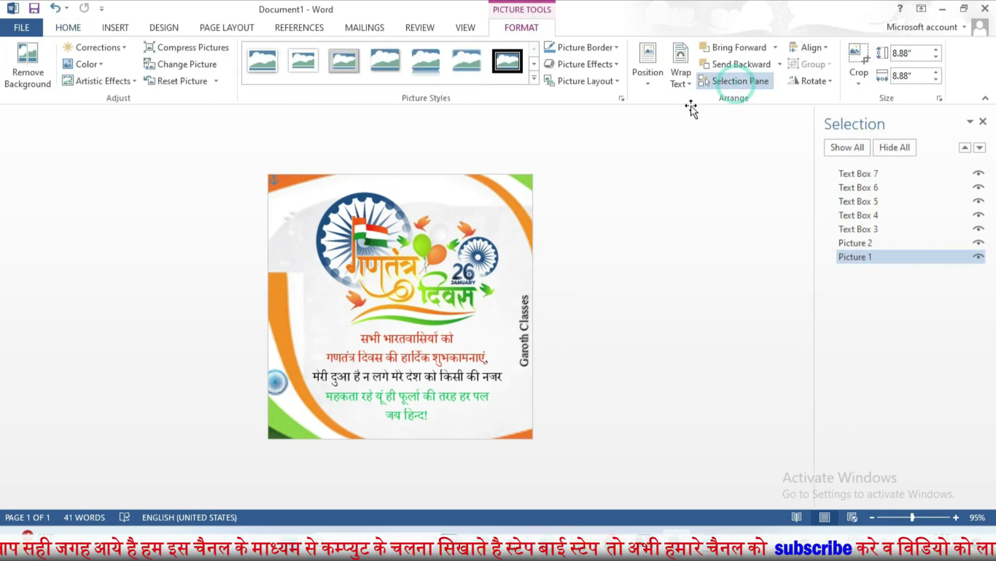
Step: Toggle Picture 1 off and on, then hide Picture 2, the गणतंत्र दिवस artwork
{"action": "left_click", "coordinate": [978, 257]}
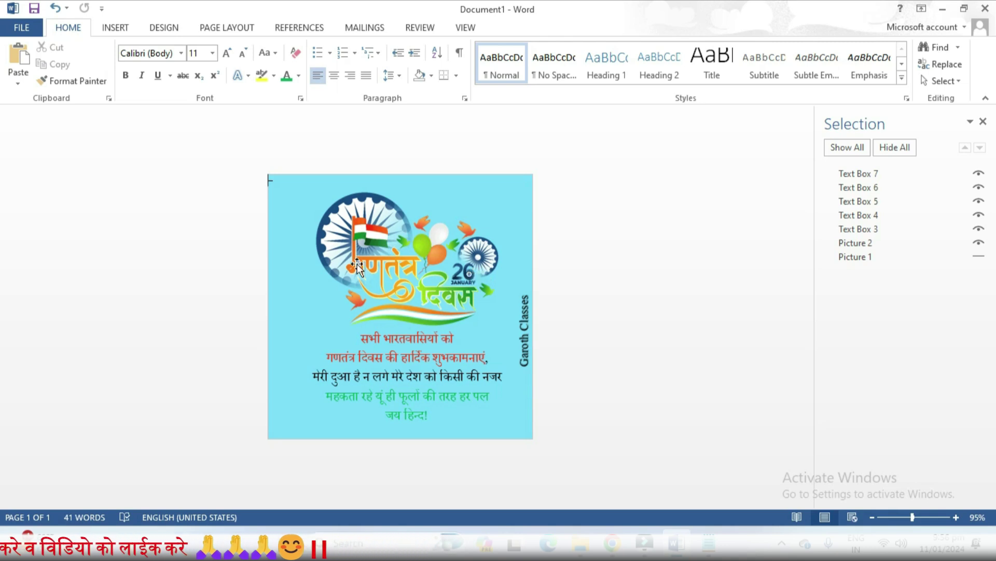
{"action": "left_click", "coordinate": [979, 257]}
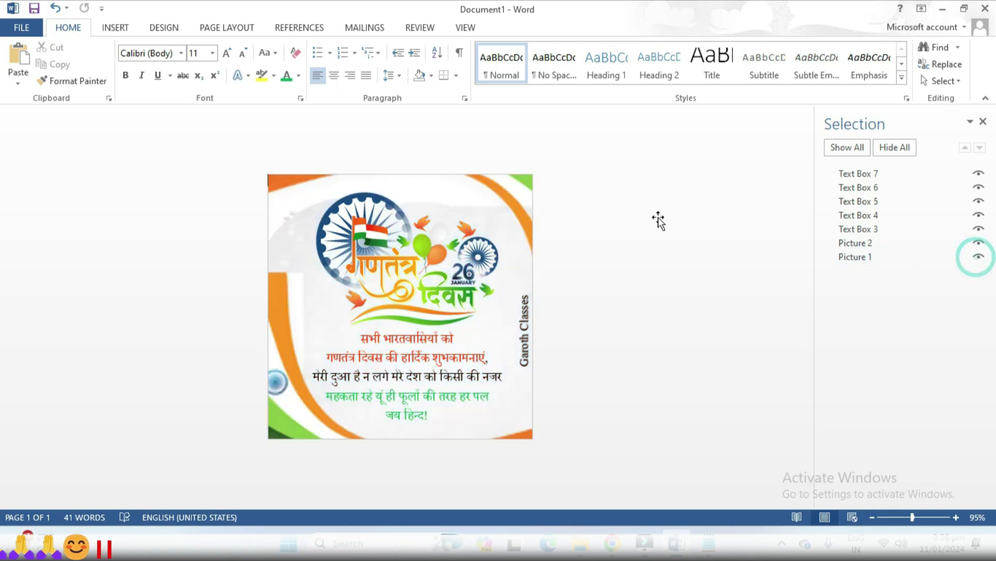
{"action": "left_click", "coordinate": [360, 229]}
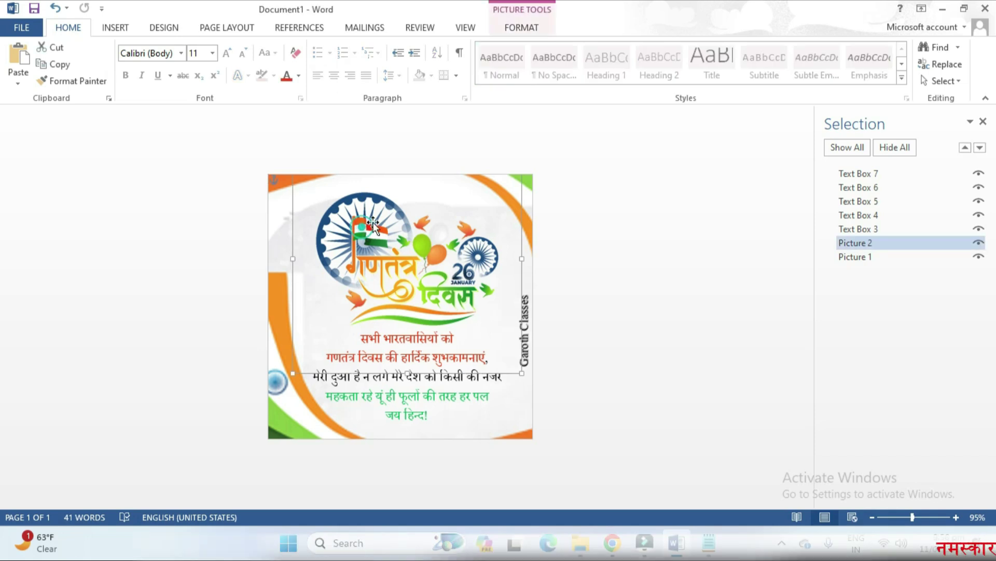
{"action": "left_click", "coordinate": [979, 243]}
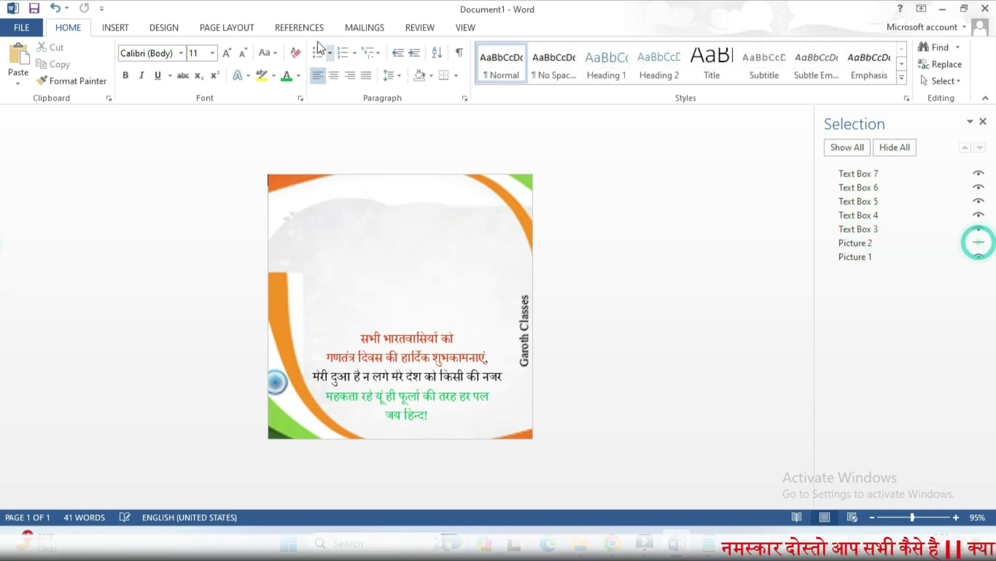
{"action": "left_click", "coordinate": [109, 28]}
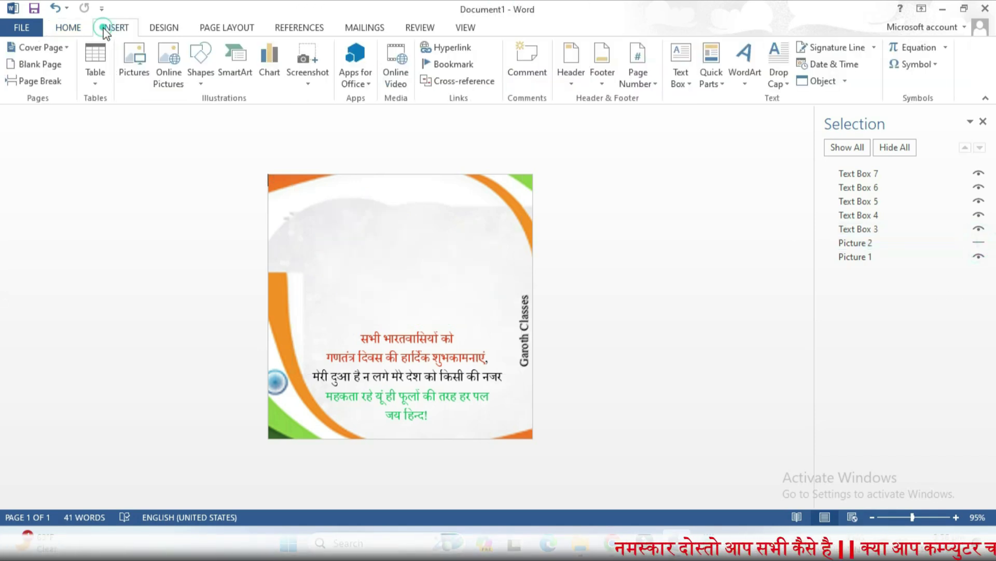
Step: Insert the 26 January image behind text, shrink it, and place it above the greeting
{"action": "left_click", "coordinate": [131, 69]}
{"action": "double_click", "coordinate": [263, 127]}
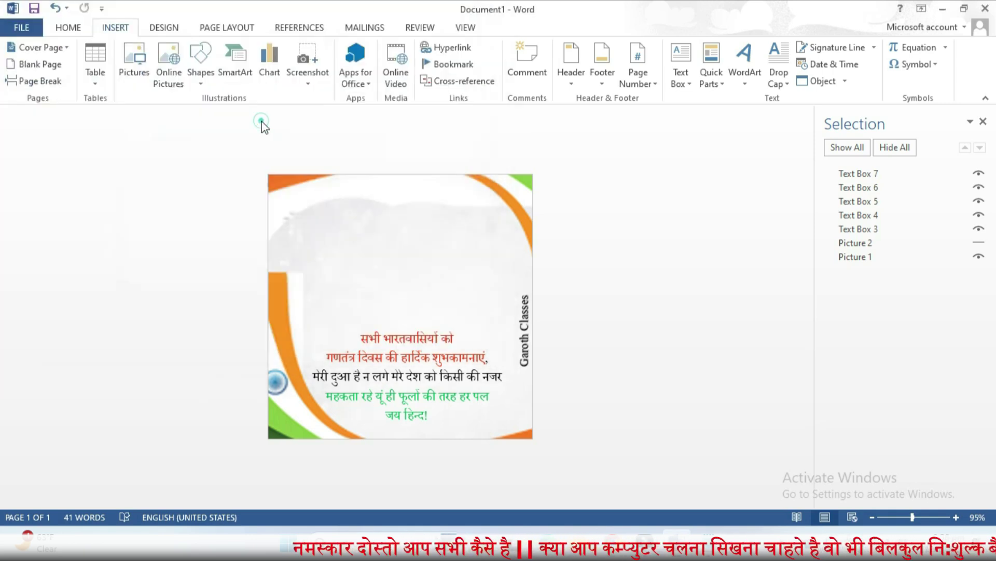
{"action": "left_click", "coordinate": [681, 78]}
{"action": "left_click", "coordinate": [715, 192]}
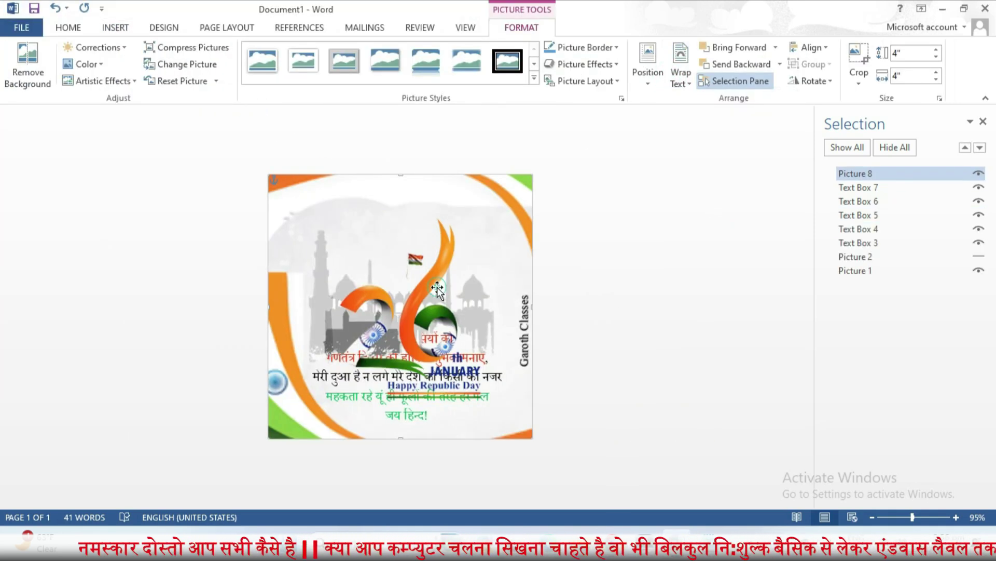
{"action": "left_click_drag", "start_coordinate": [273, 413], "coordinate": [367, 333]}
{"action": "left_click_drag", "start_coordinate": [523, 333], "coordinate": [512, 363]}
{"action": "left_click_drag", "start_coordinate": [440, 280], "coordinate": [431, 270]}
Step: Hide Picture 8, the 26 January artwork, and show the गणतंत्र दिवस artwork again
{"action": "left_click", "coordinate": [659, 318]}
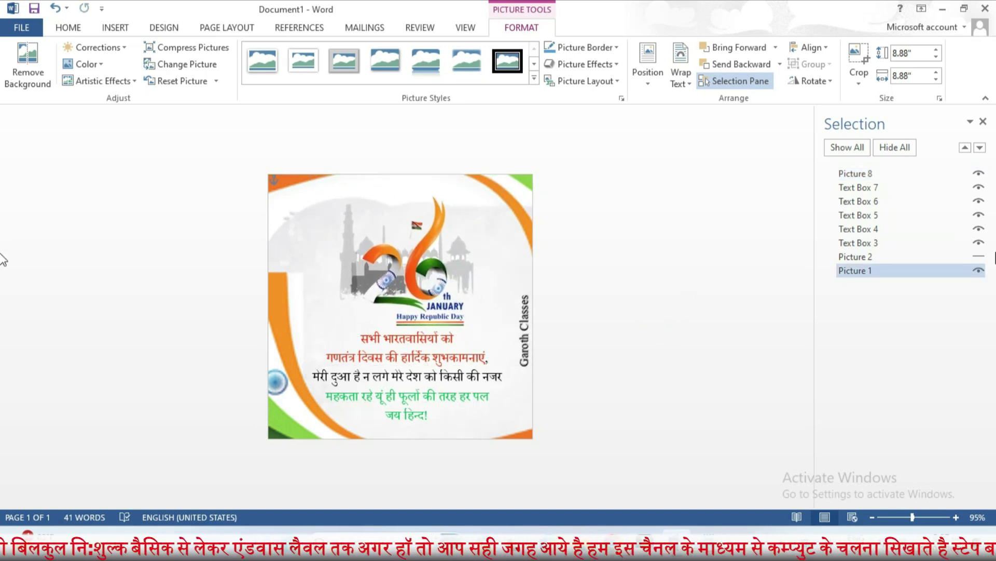
{"action": "left_click", "coordinate": [979, 174]}
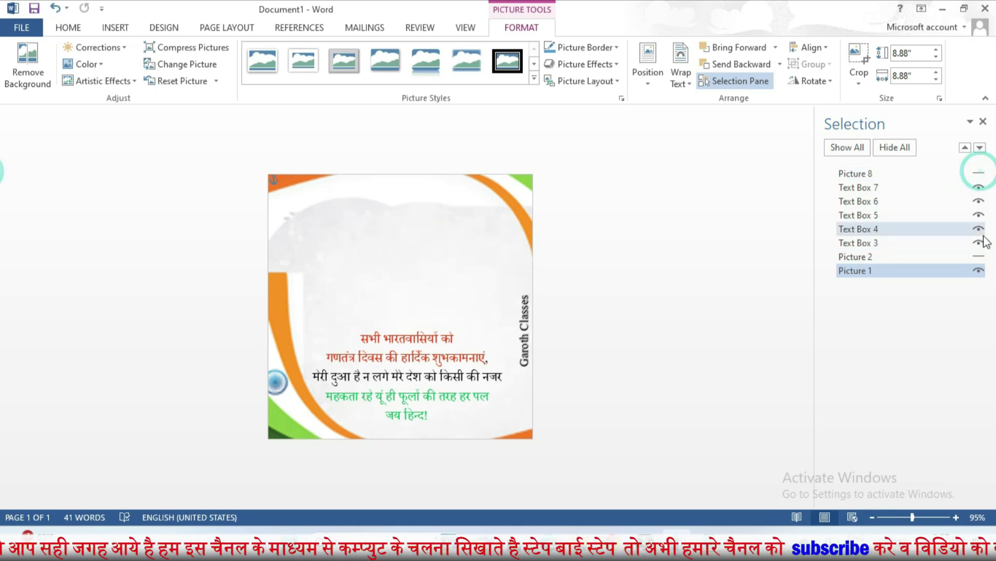
{"action": "left_click", "coordinate": [979, 256]}
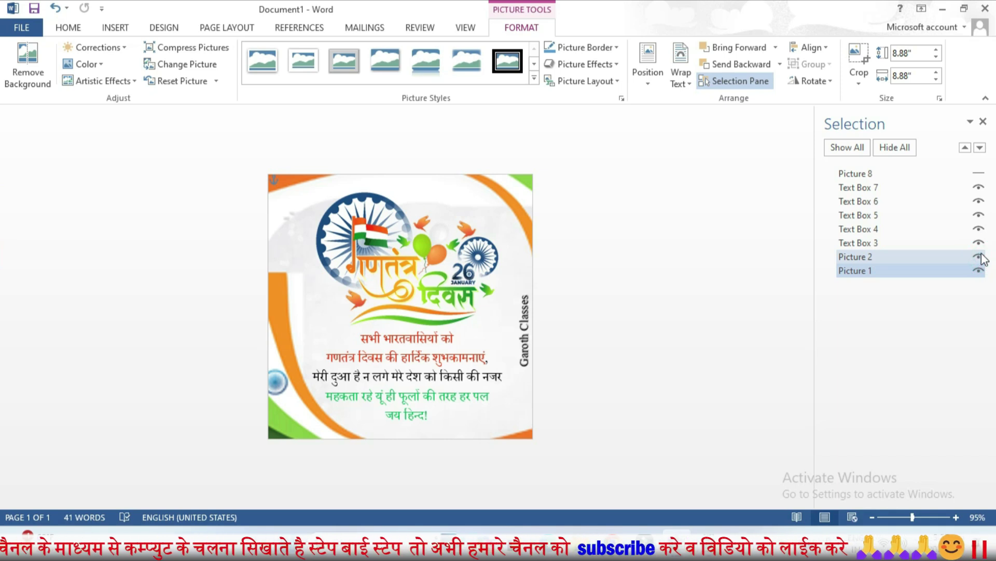